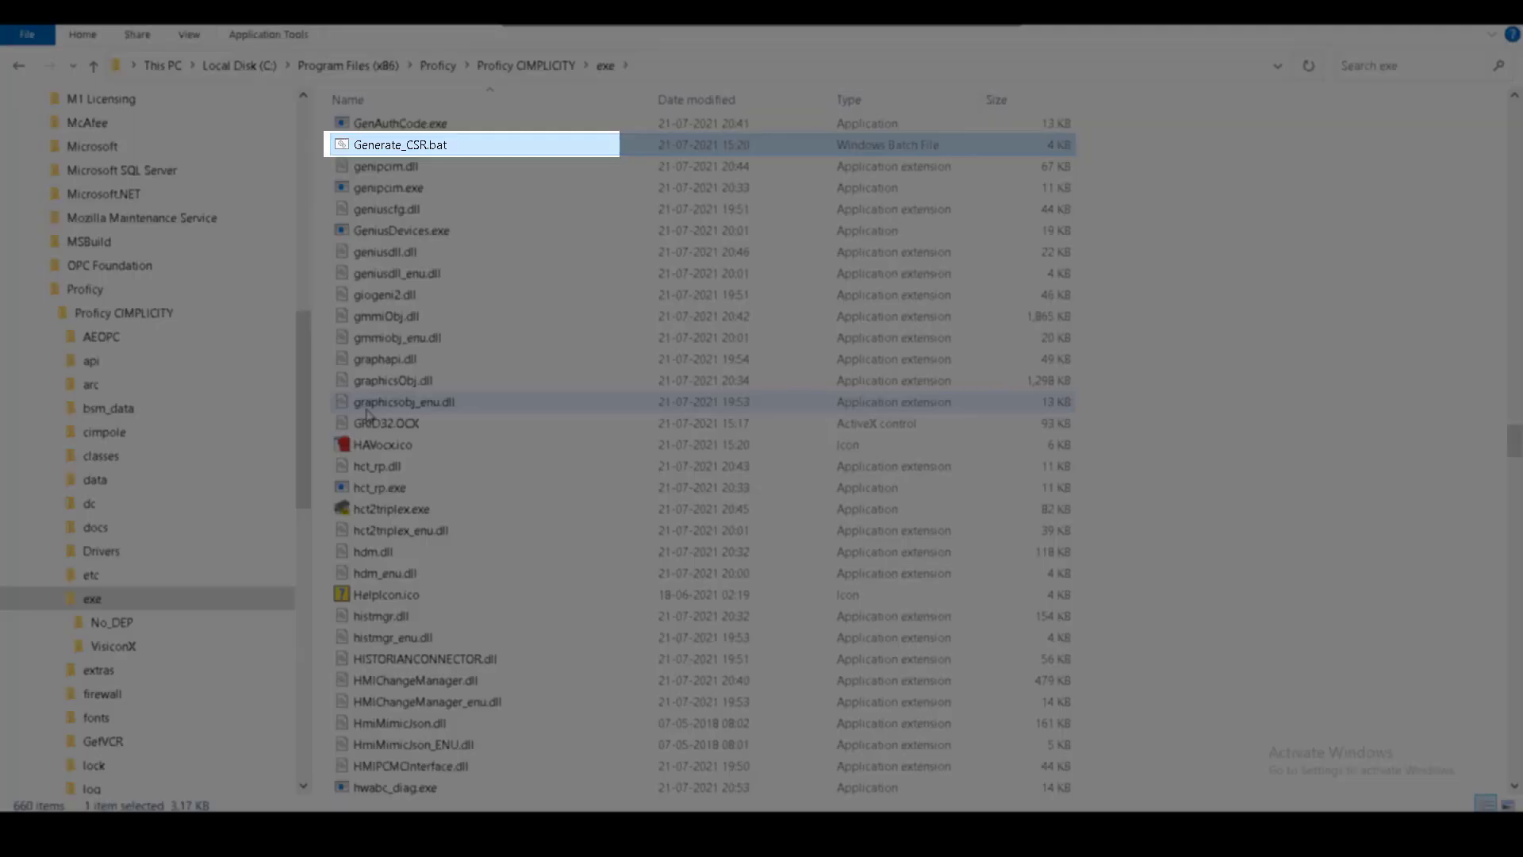
- Jump the exe folder's file list to process_server_cert.bat by typing 'process'
{"action": "type", "text": "process"}
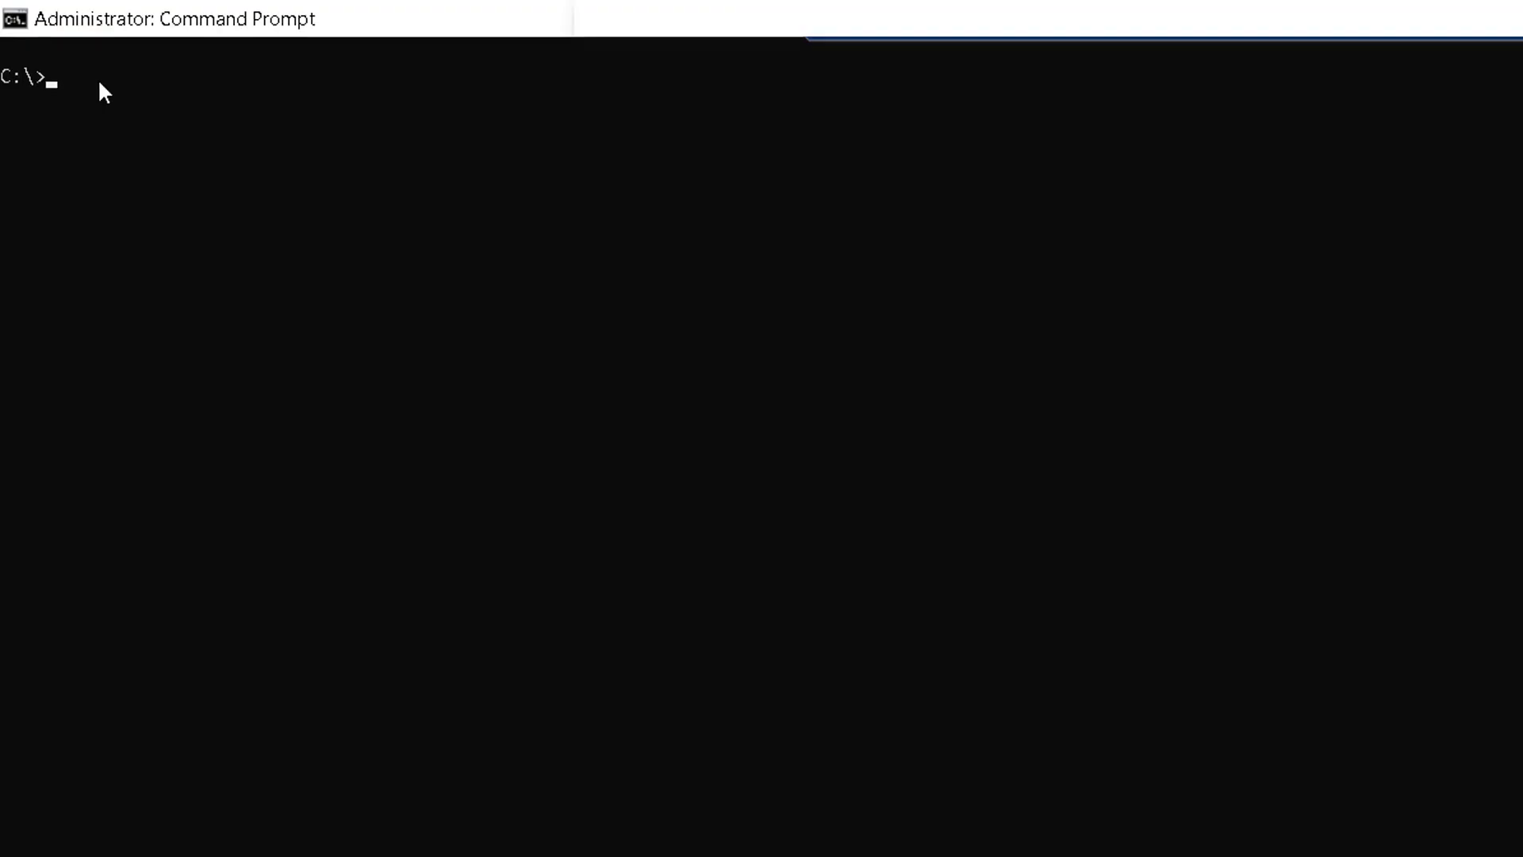
- Check Generate_CSR.bat usage, then run it with the install path, server_cert and c:\pwd.txt
{"action": "type", "text": "Generate_CSR.bat"}
{"action": "key", "text": "Return"}
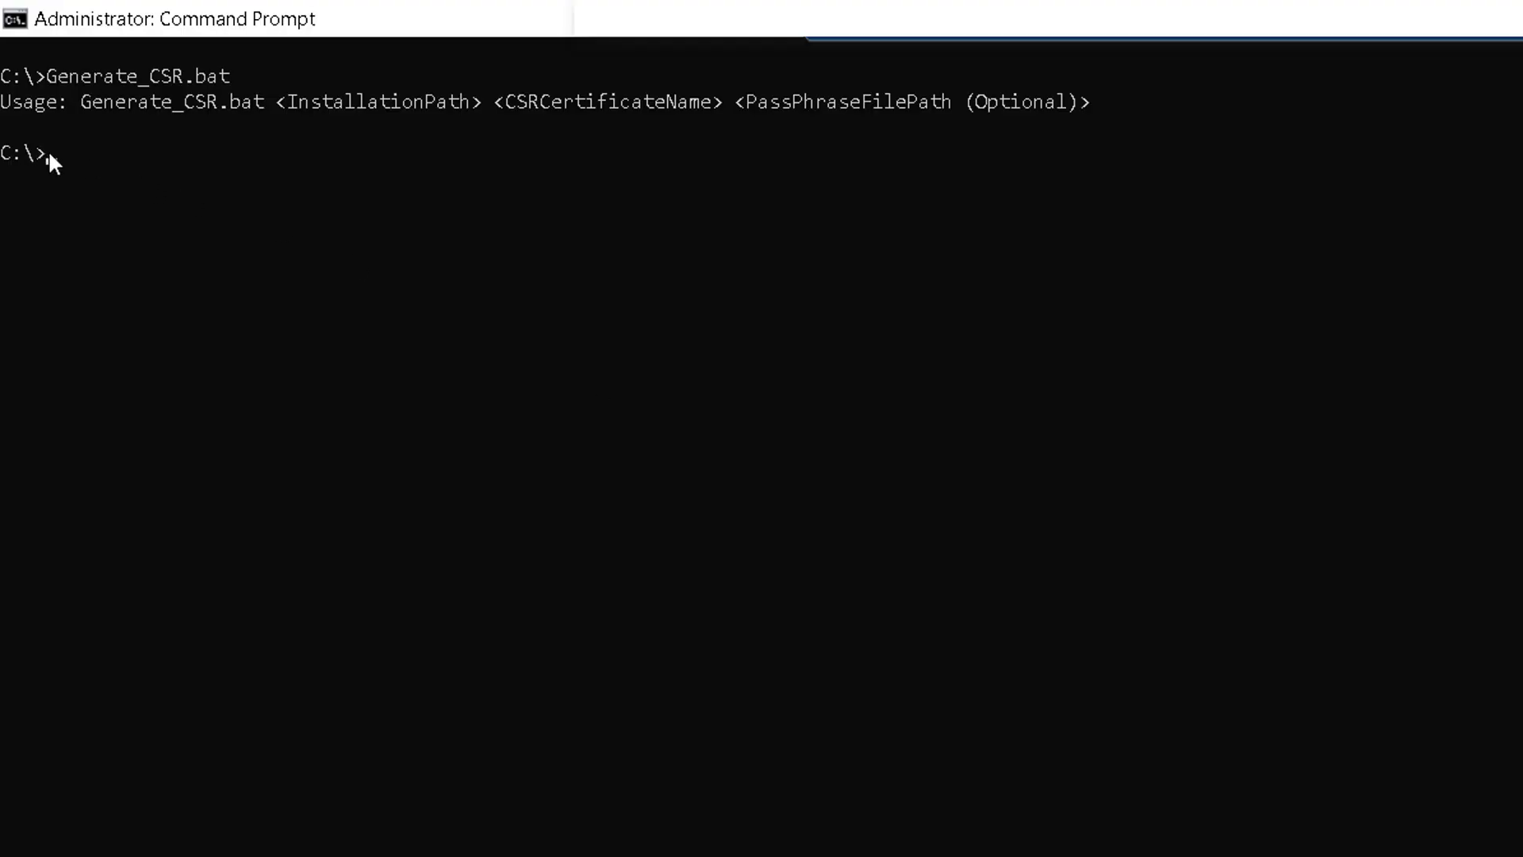
{"action": "right_click", "coordinate": [49, 151]}
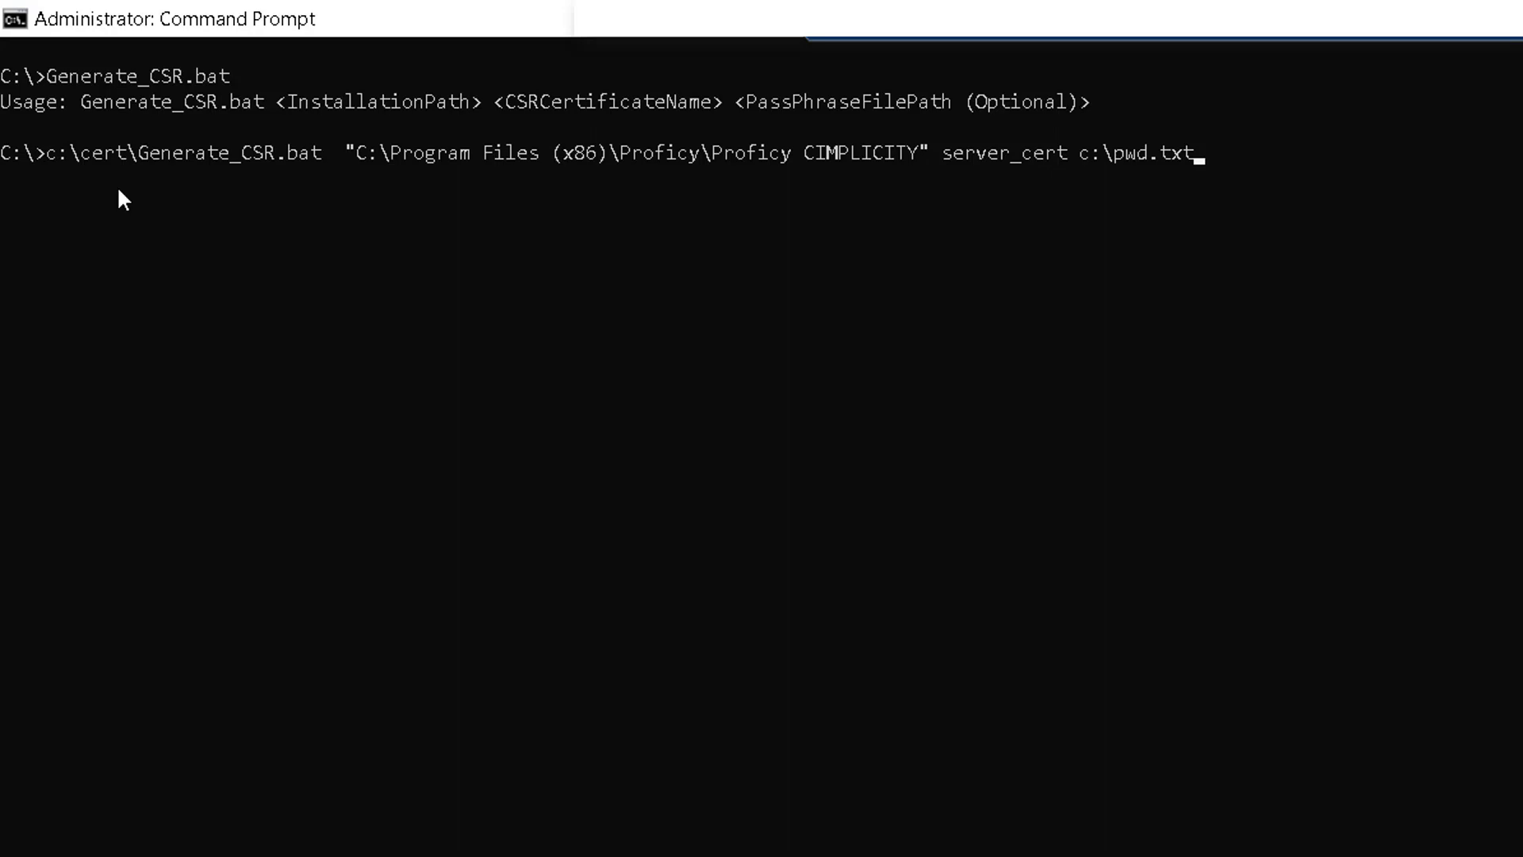
{"action": "key", "text": "Return"}
- Replace the existing key and CSR, give country code IN, and leave the challenge password empty
{"action": "type", "text": "Y"}
{"action": "key", "text": "Return"}
{"action": "type", "text": "Y"}
{"action": "key", "text": "Return"}
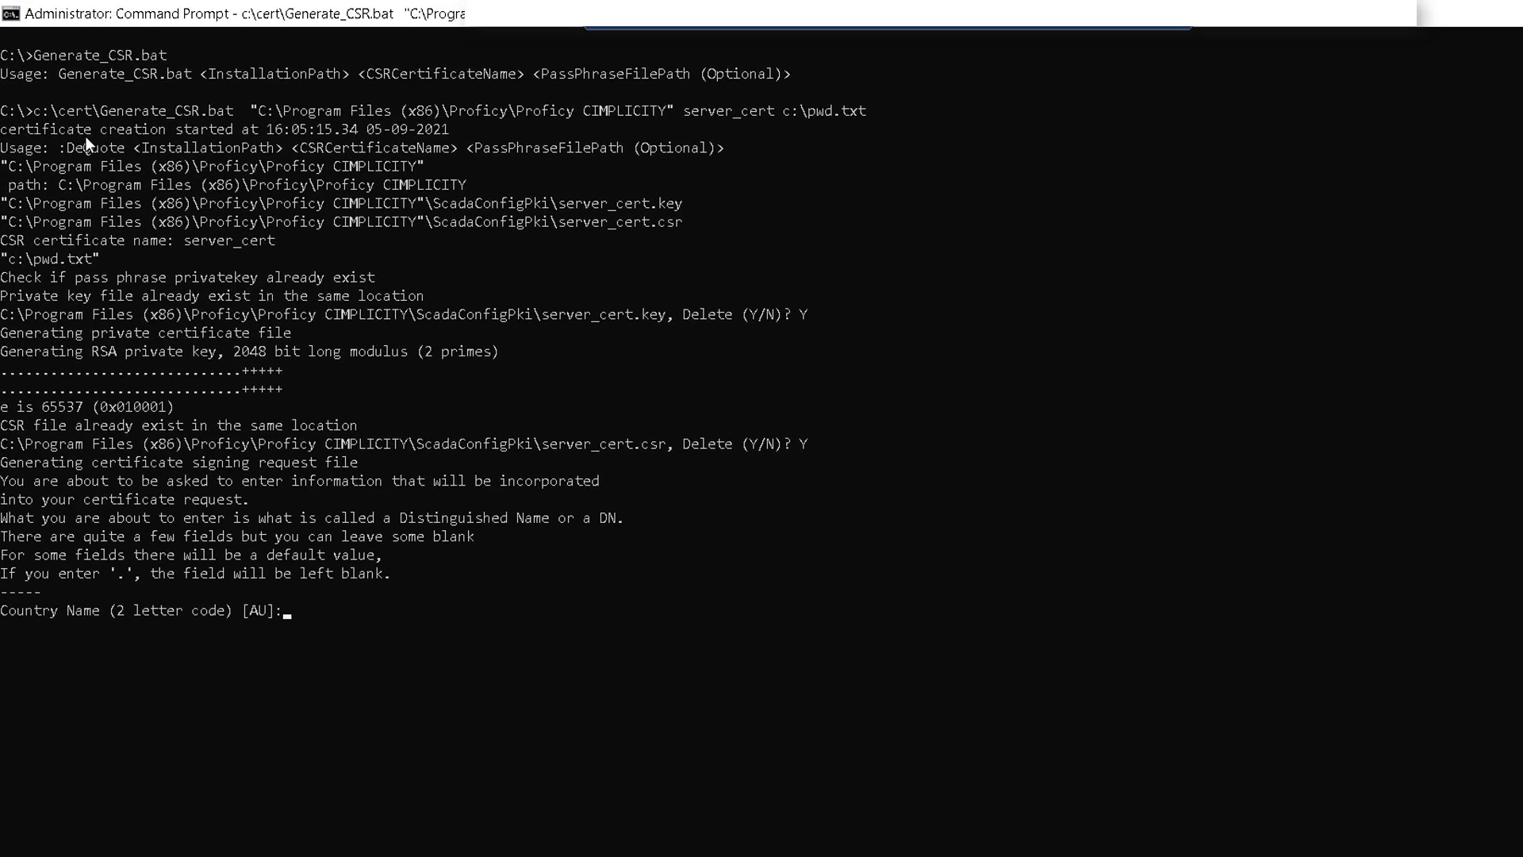
{"action": "type", "text": "IN"}
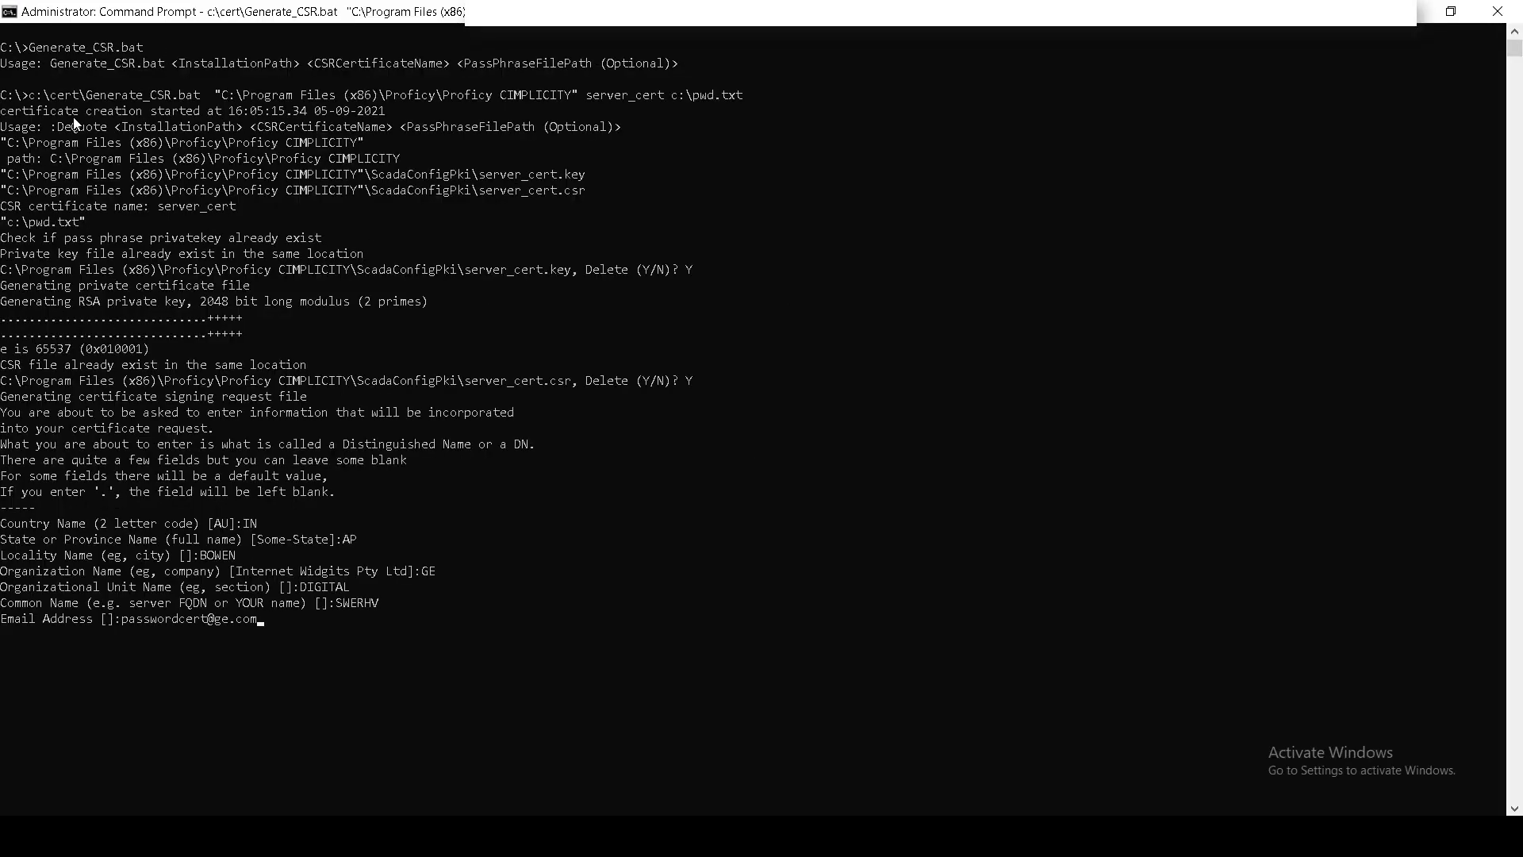
{"action": "key", "text": "Return"}
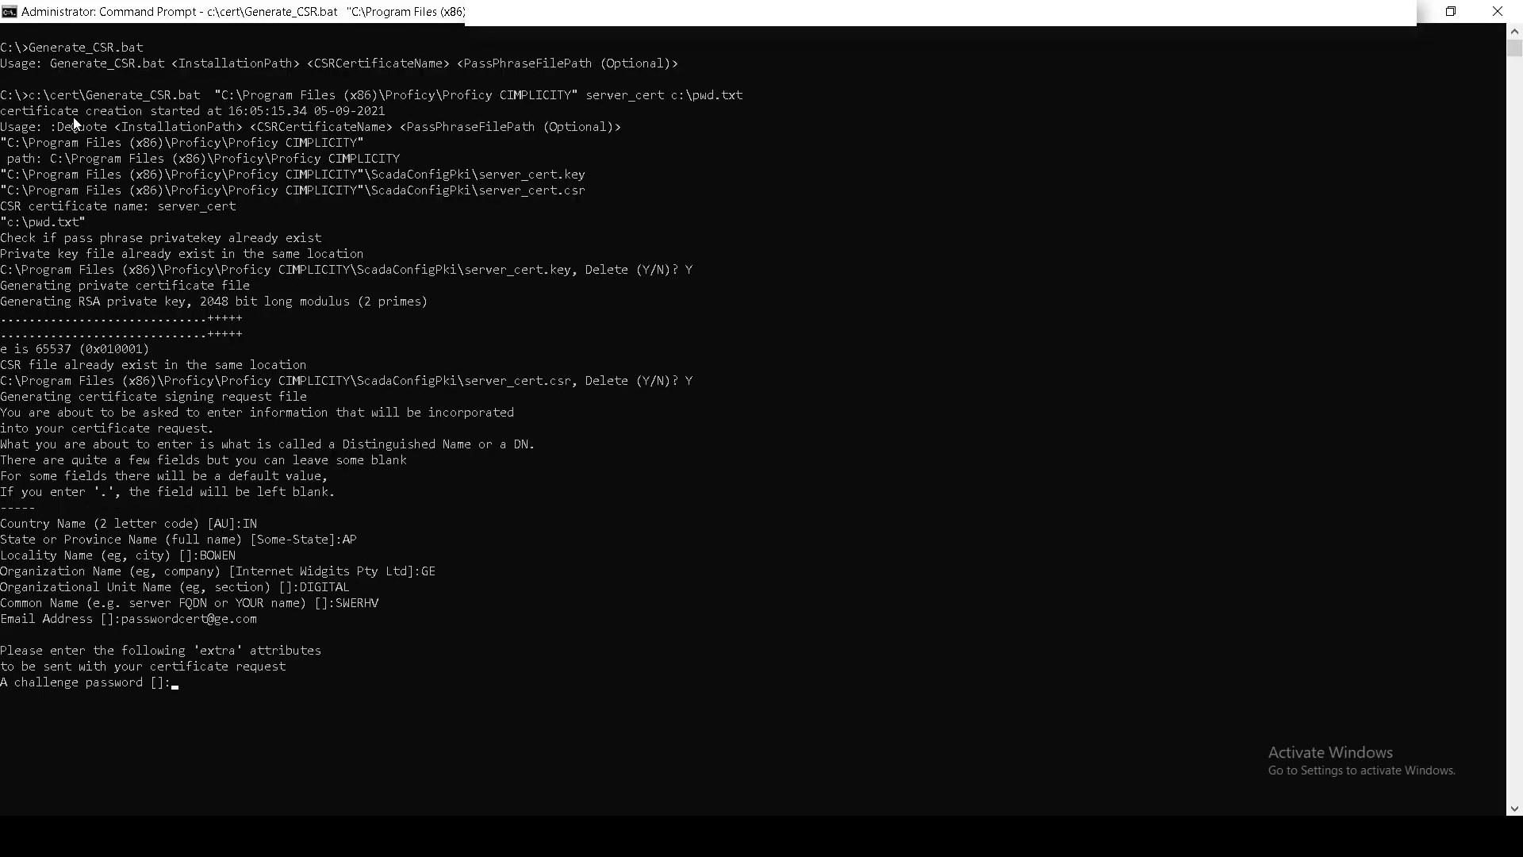
{"action": "key", "text": "Return"}
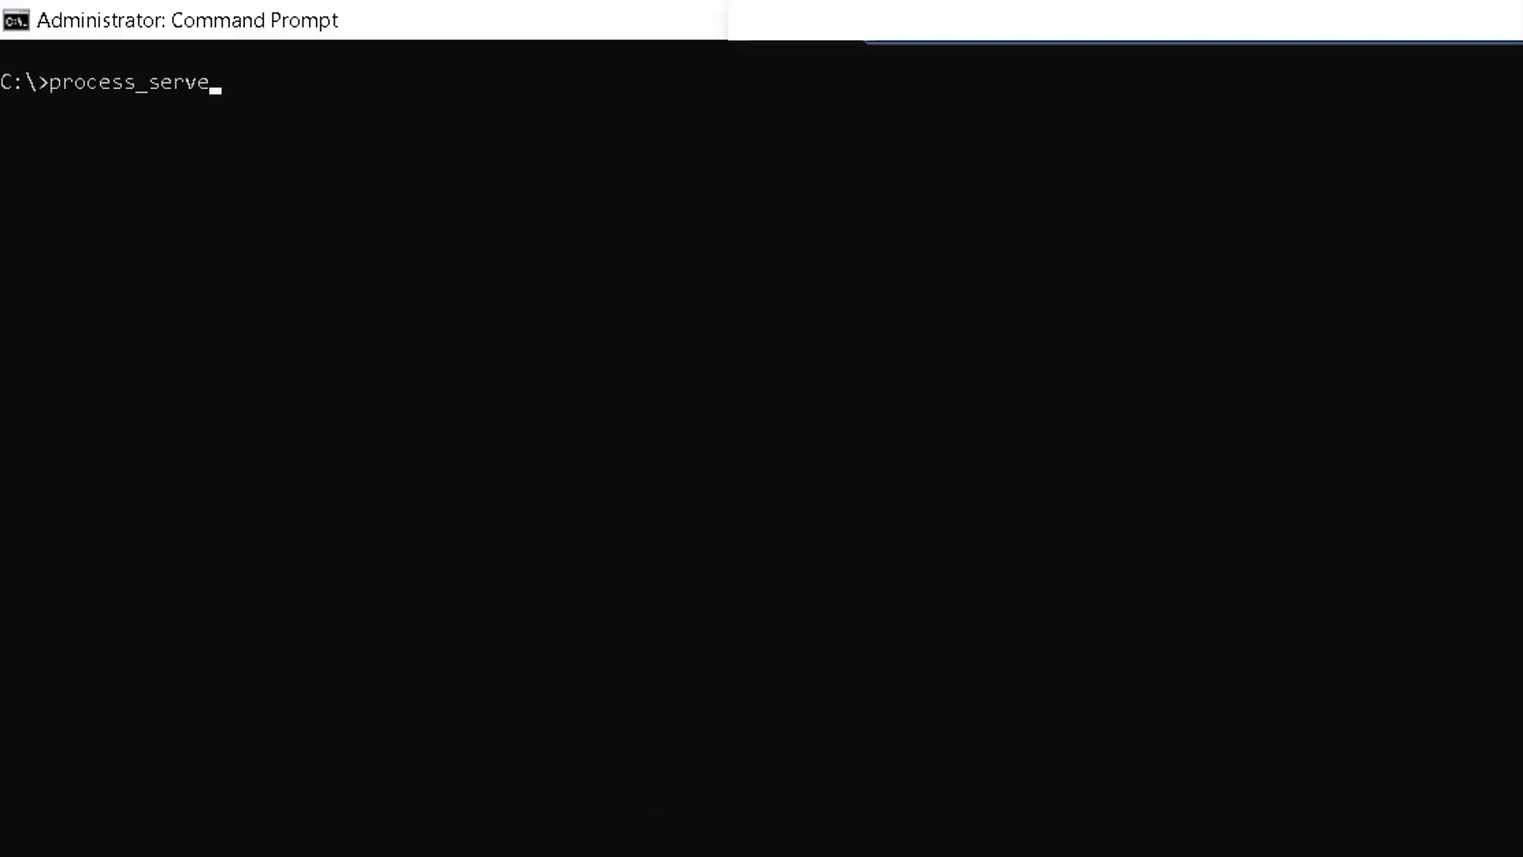
- Run process_server_cert.bat for server_cert, binding ports 4955, 4956 and 4957 and copying files to nginx
{"action": "type", "text": "r_cert.bat"}
{"action": "key", "text": "Return"}
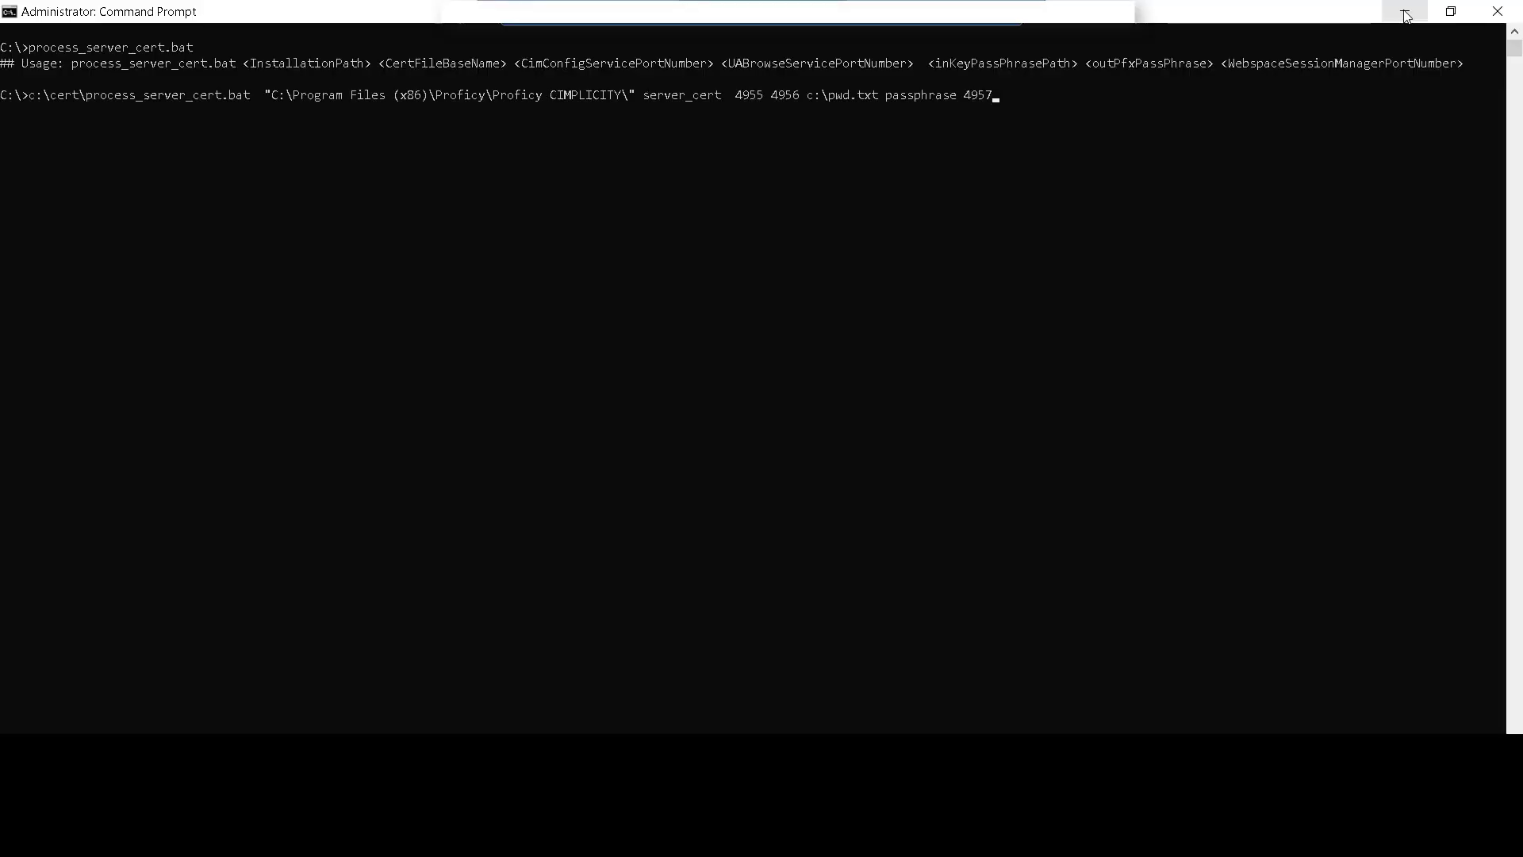
{"action": "key", "text": "Return"}
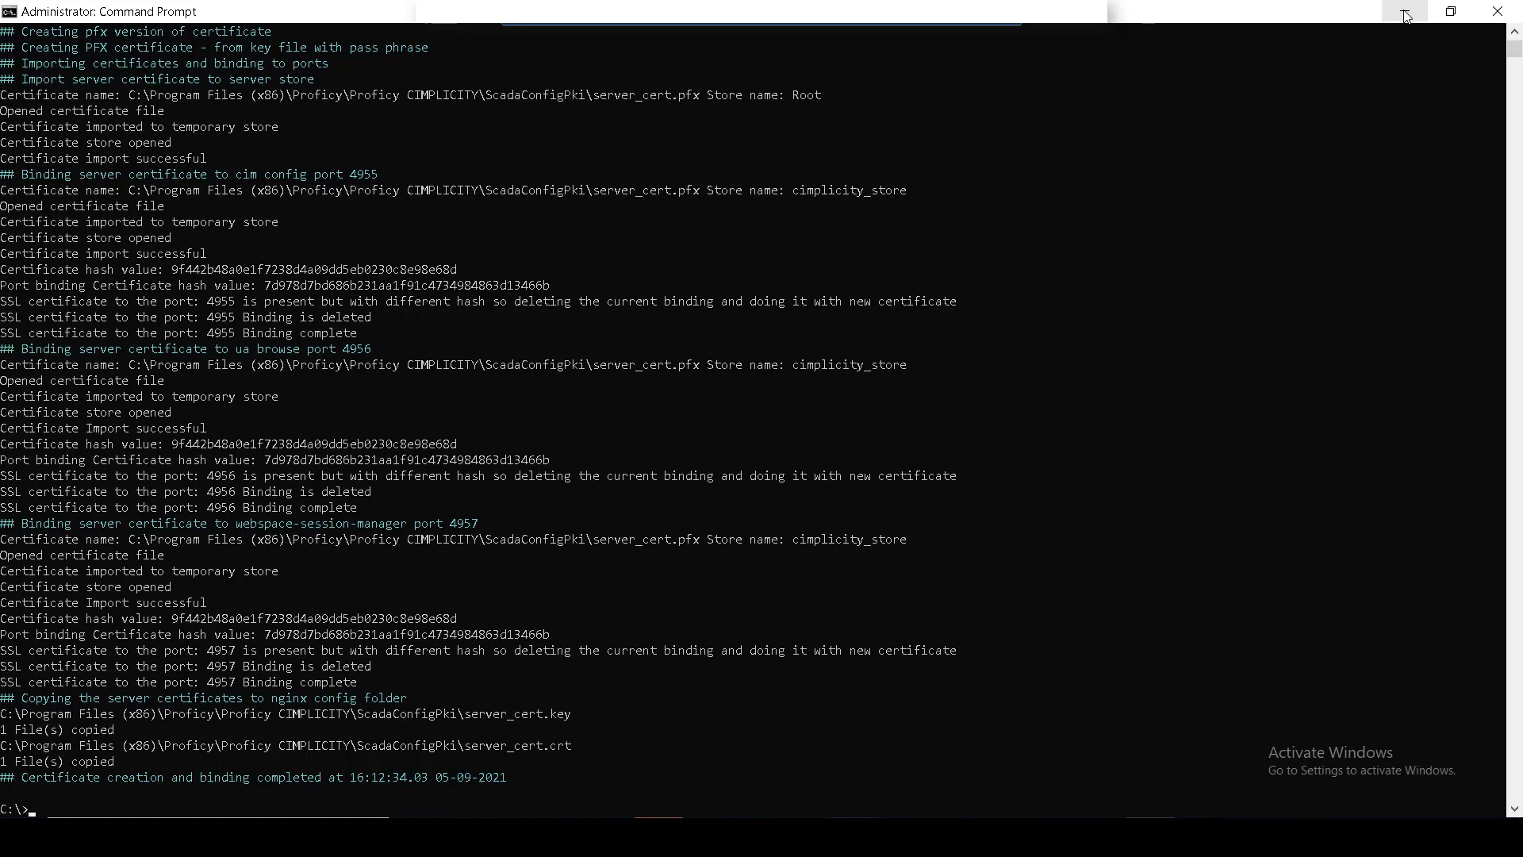
- Minimize Command Prompt to reveal the Web\exe\conf folder with nginx.conf and the server_cert files
{"action": "left_click", "coordinate": [1406, 16]}
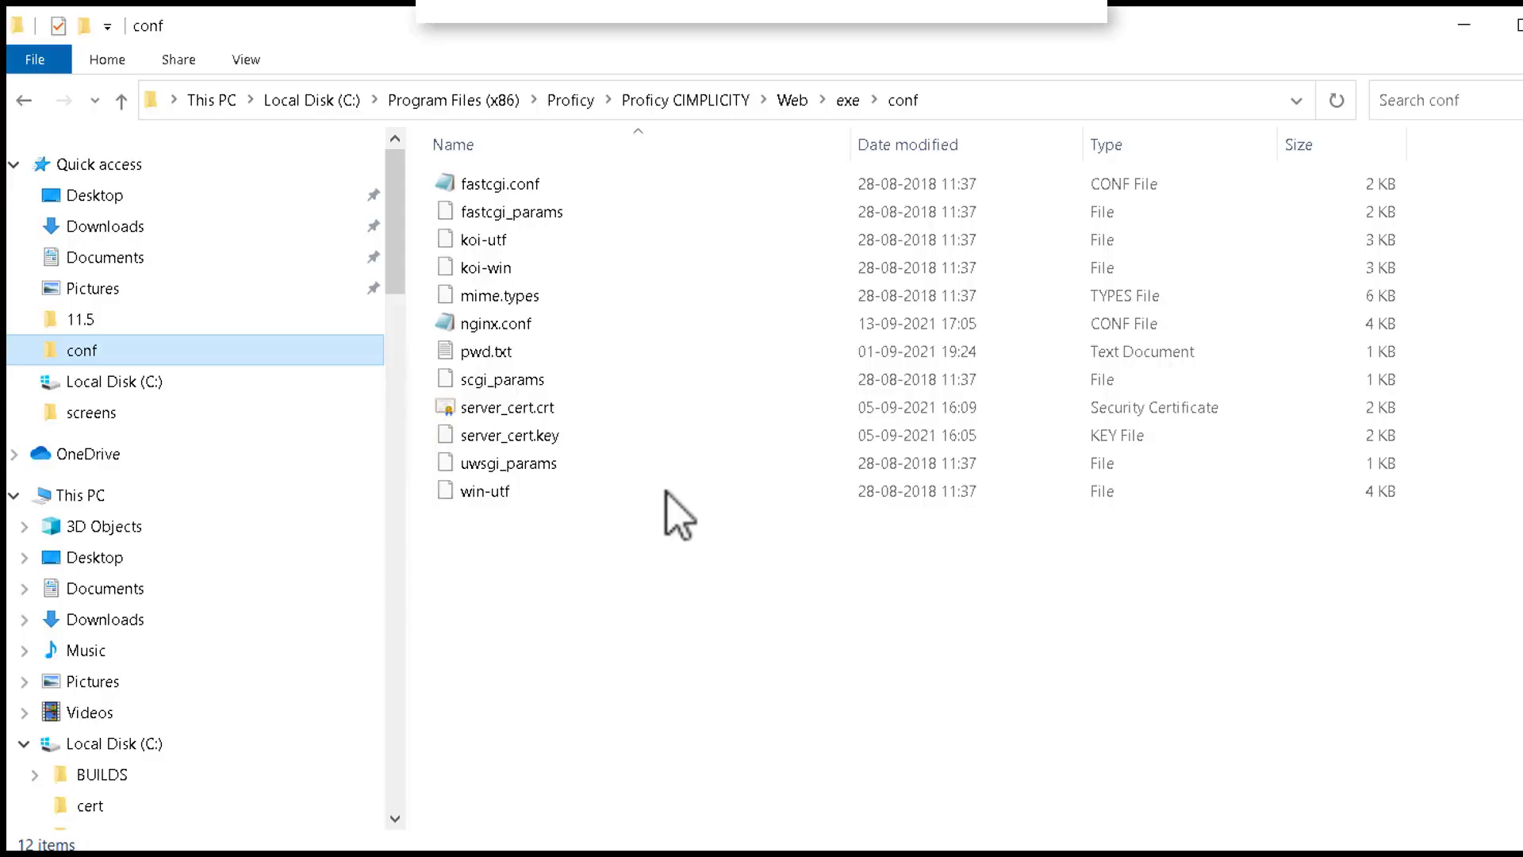
- Open nginx.conf in Notepad and confirm the server_cert.crt certificate and pwd.txt ssl_password_file settings
{"action": "double_click", "coordinate": [520, 325]}
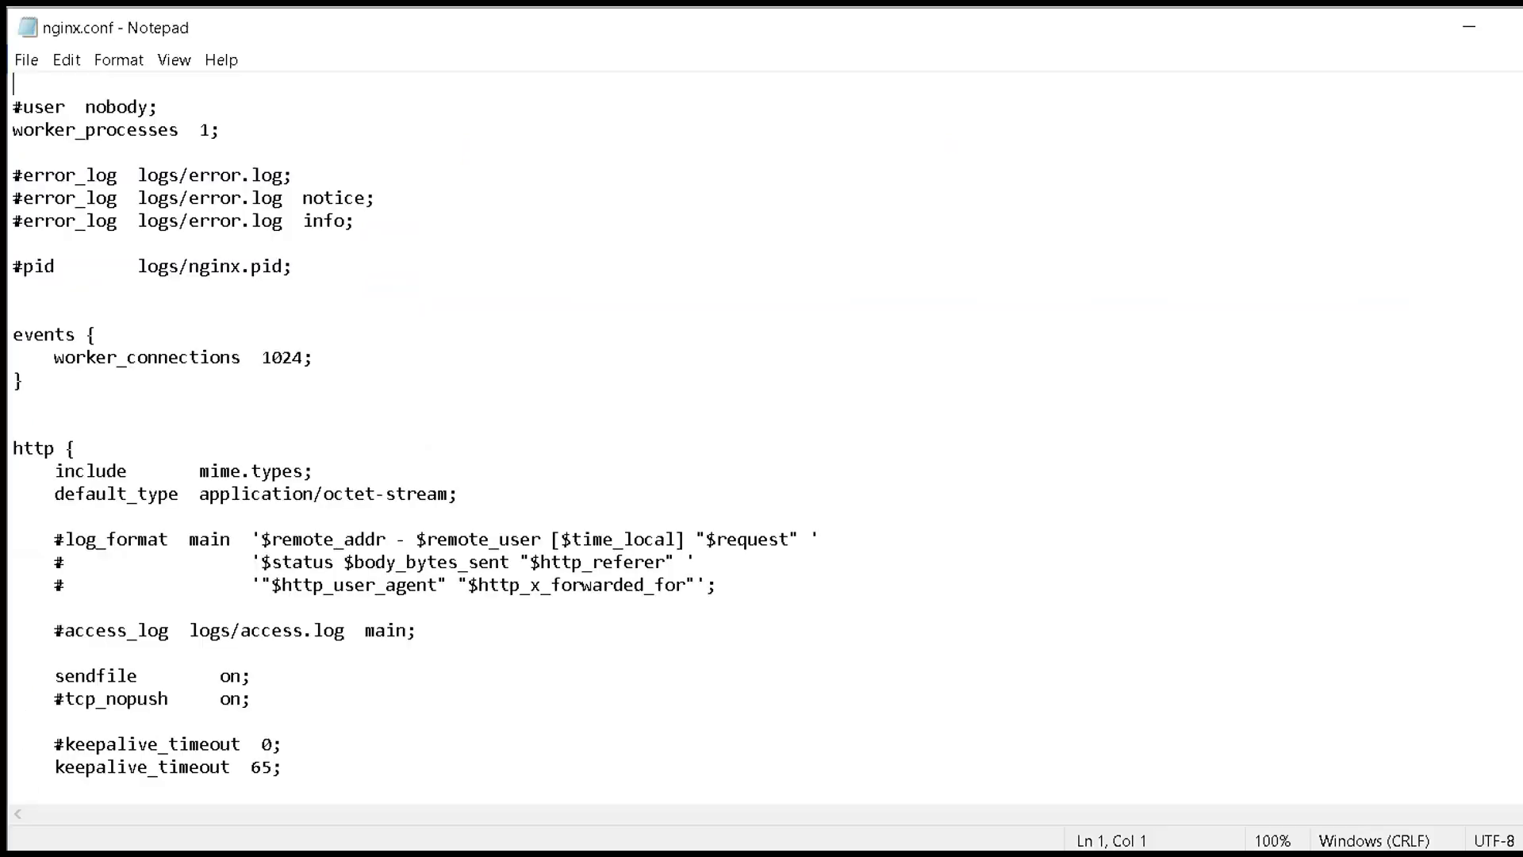
{"action": "left_click", "coordinate": [208, 470]}
{"action": "scroll", "coordinate": [211, 464], "scroll_direction": "down", "scroll_amount": 5}
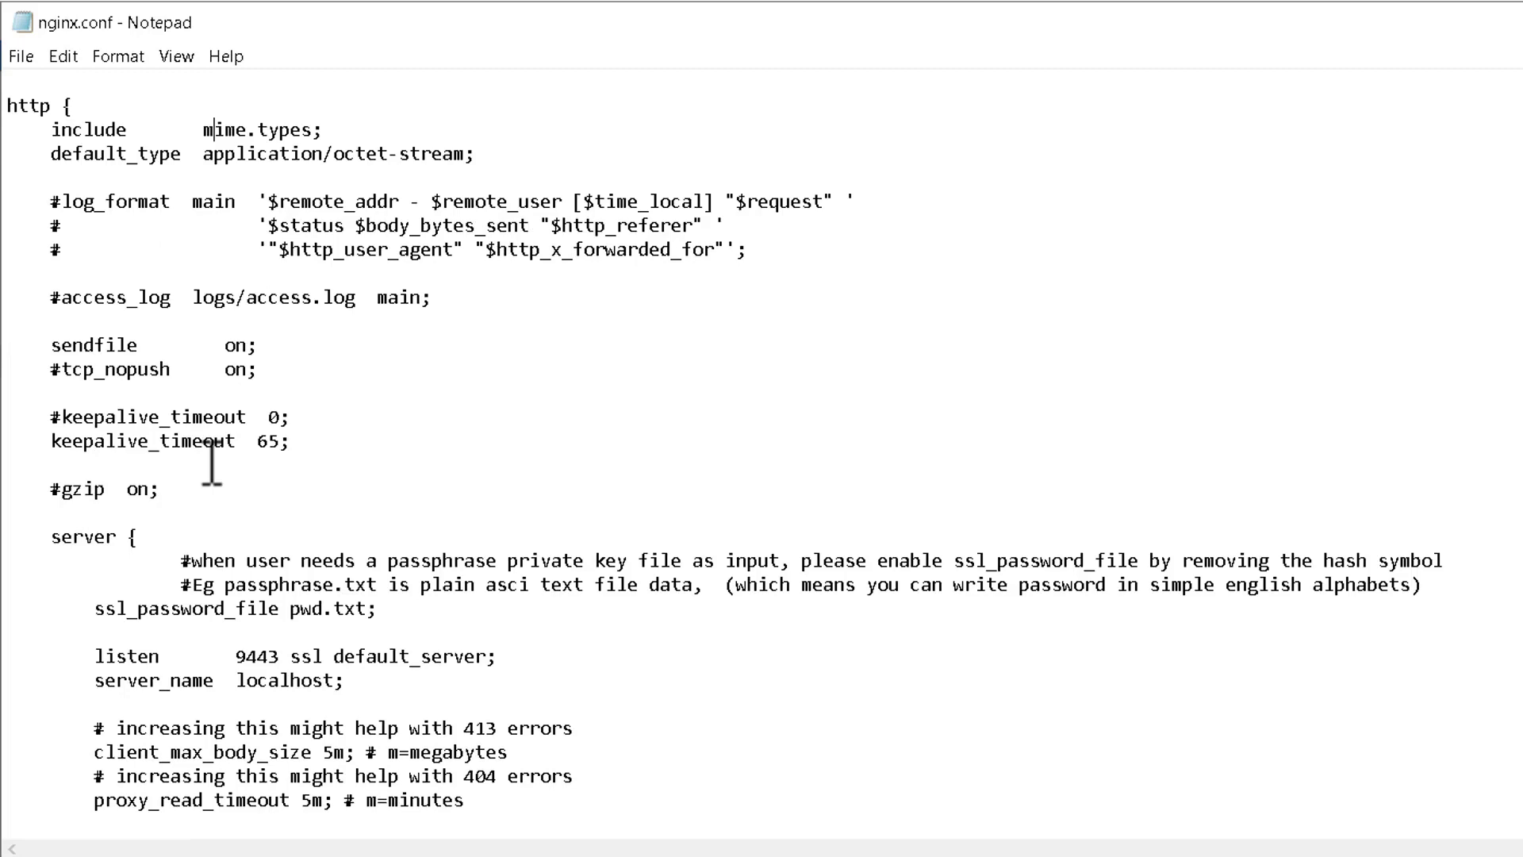
{"action": "scroll", "coordinate": [212, 464], "scroll_direction": "down", "scroll_amount": 3}
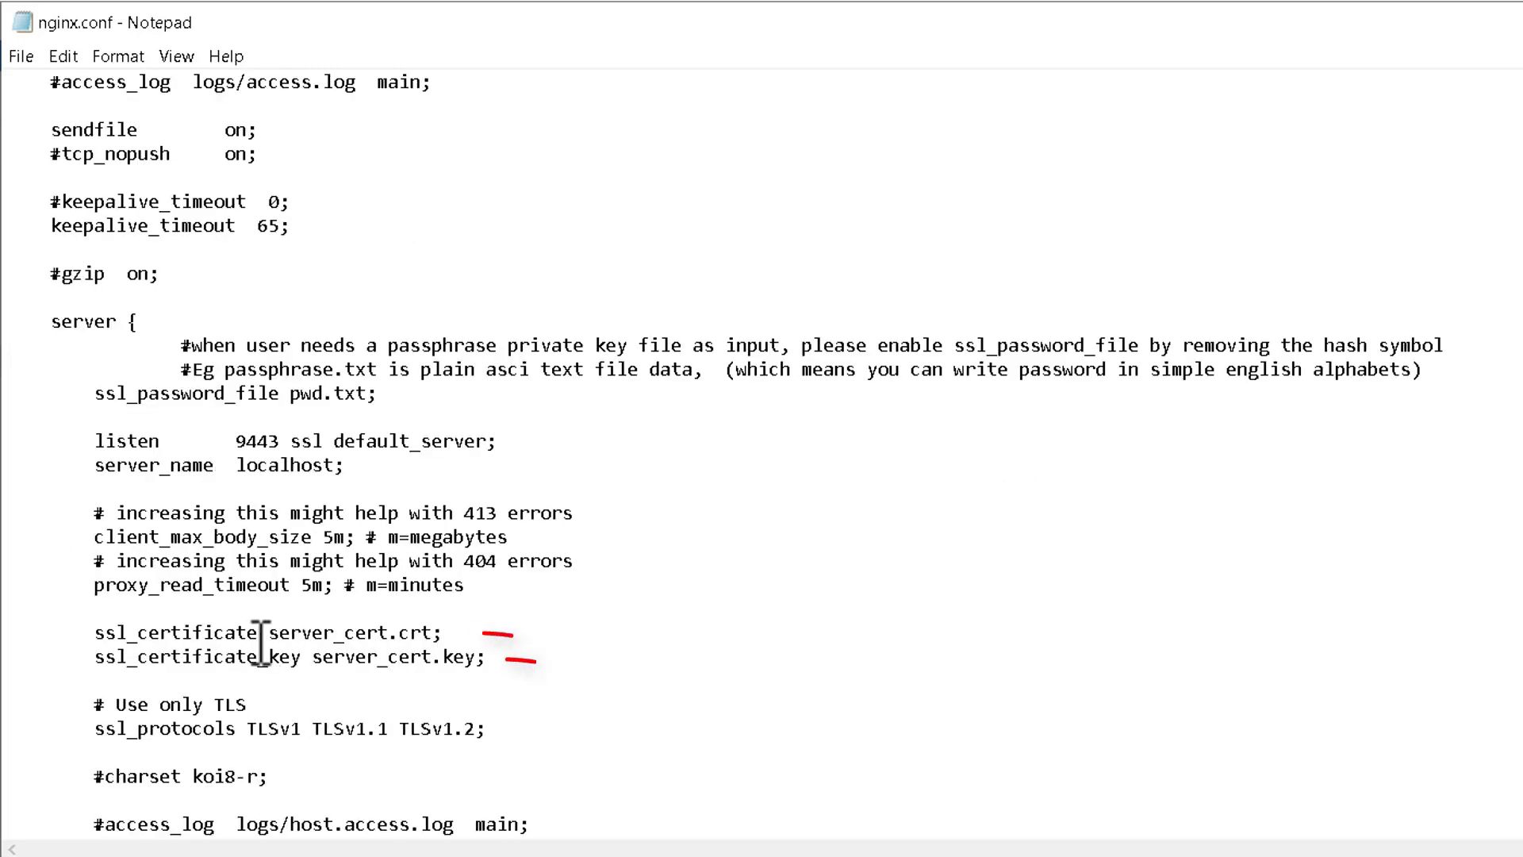
{"action": "left_click_drag", "start_coordinate": [268, 639], "coordinate": [437, 634]}
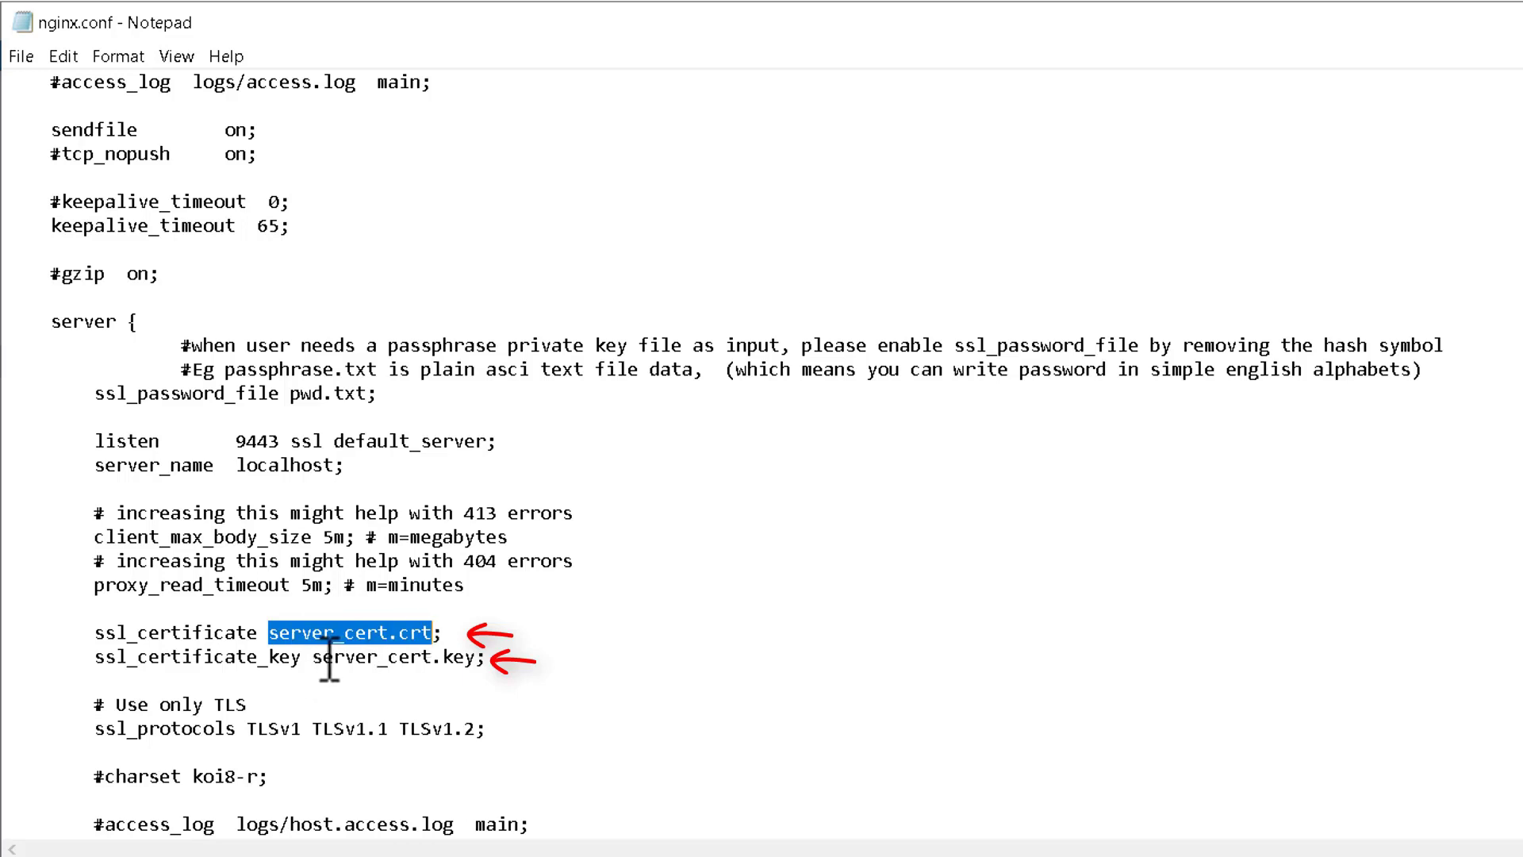
{"action": "left_click_drag", "start_coordinate": [95, 393], "coordinate": [375, 397]}
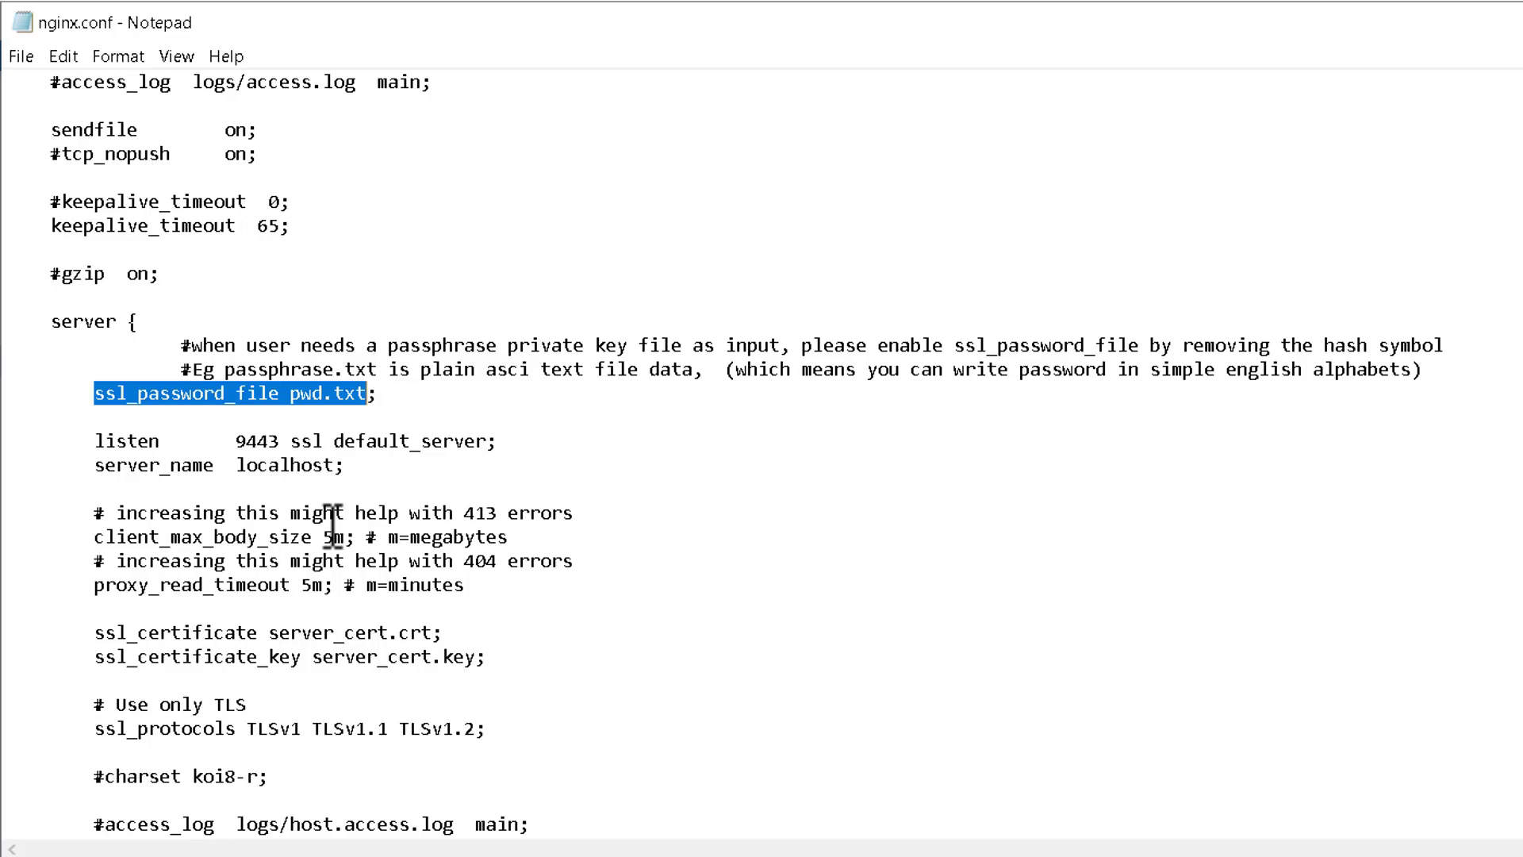
- Confirm the cim-config, OPC UA browser and webspace-session-manager proxies use ports 4955, 4956 and 4957
{"action": "scroll", "coordinate": [334, 525], "scroll_direction": "down", "scroll_amount": 5}
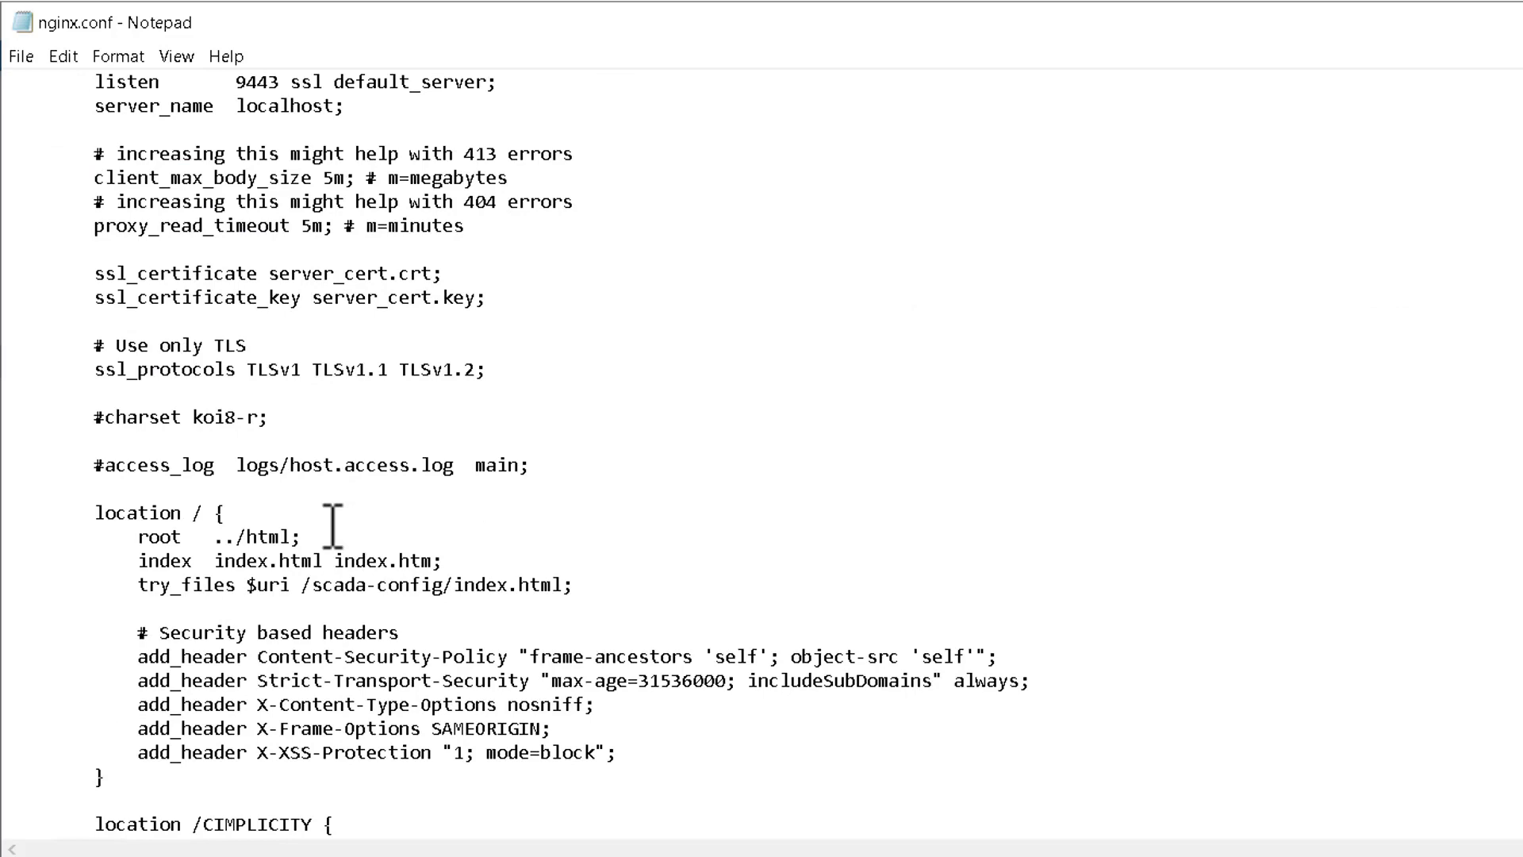
{"action": "scroll", "coordinate": [333, 525], "scroll_direction": "down", "scroll_amount": 10}
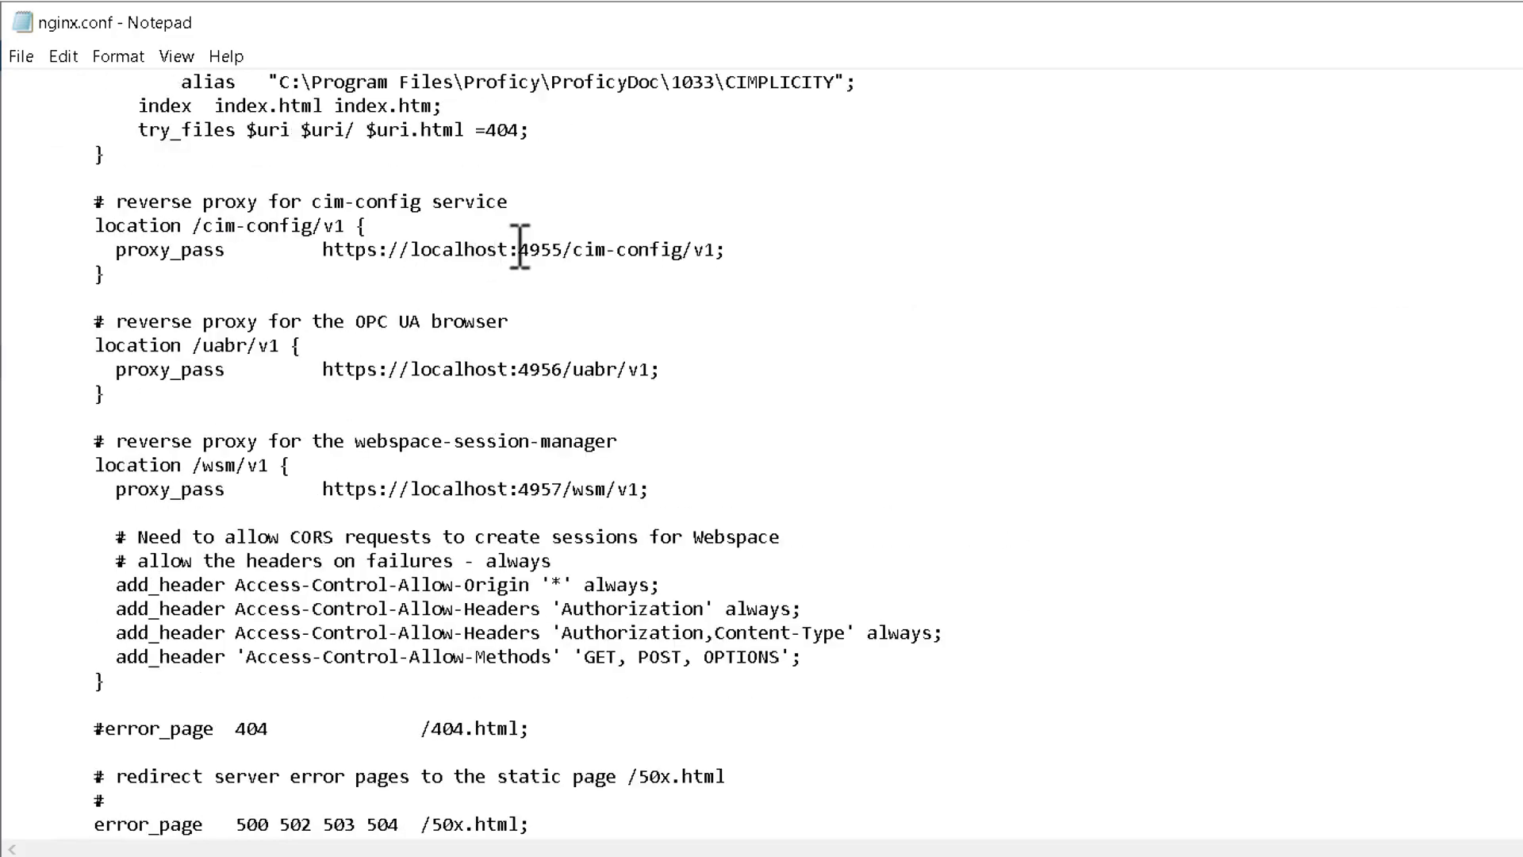
{"action": "left_click_drag", "start_coordinate": [518, 249], "coordinate": [563, 249]}
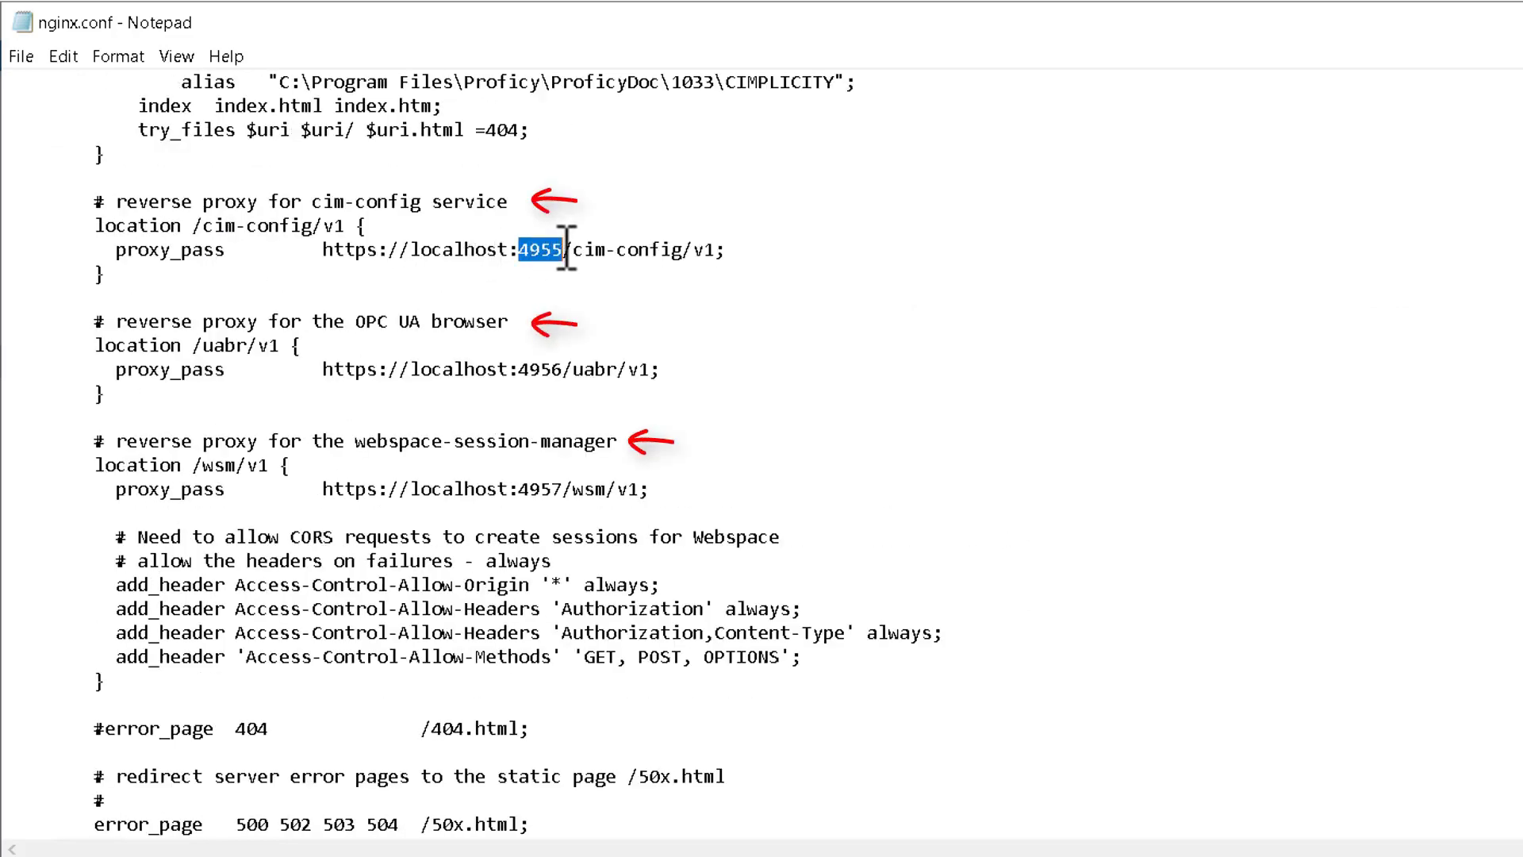
{"action": "double_click", "coordinate": [569, 369]}
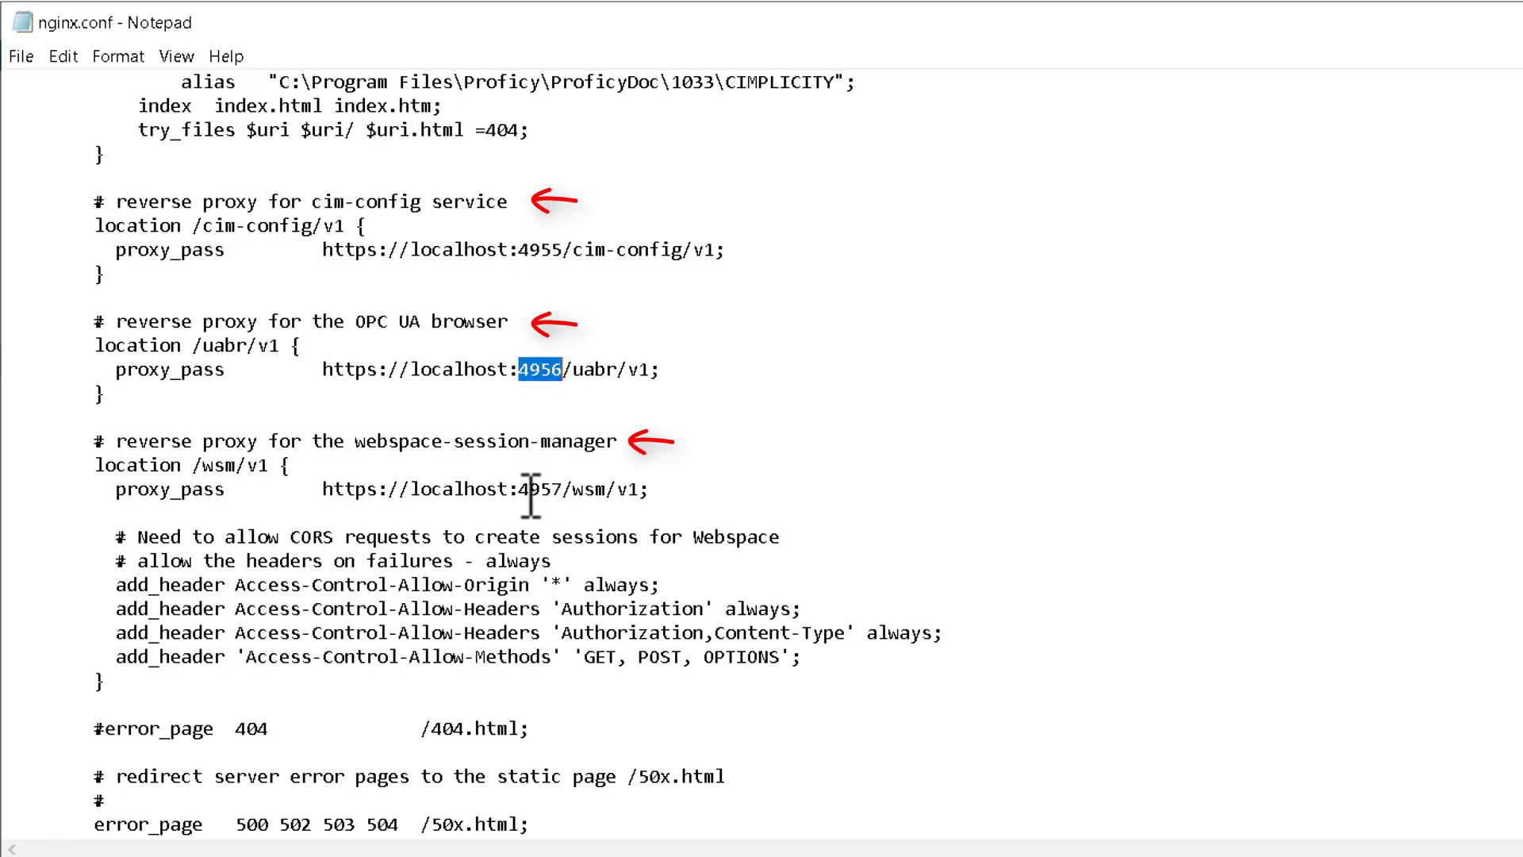
{"action": "left_click_drag", "start_coordinate": [518, 489], "coordinate": [575, 489]}
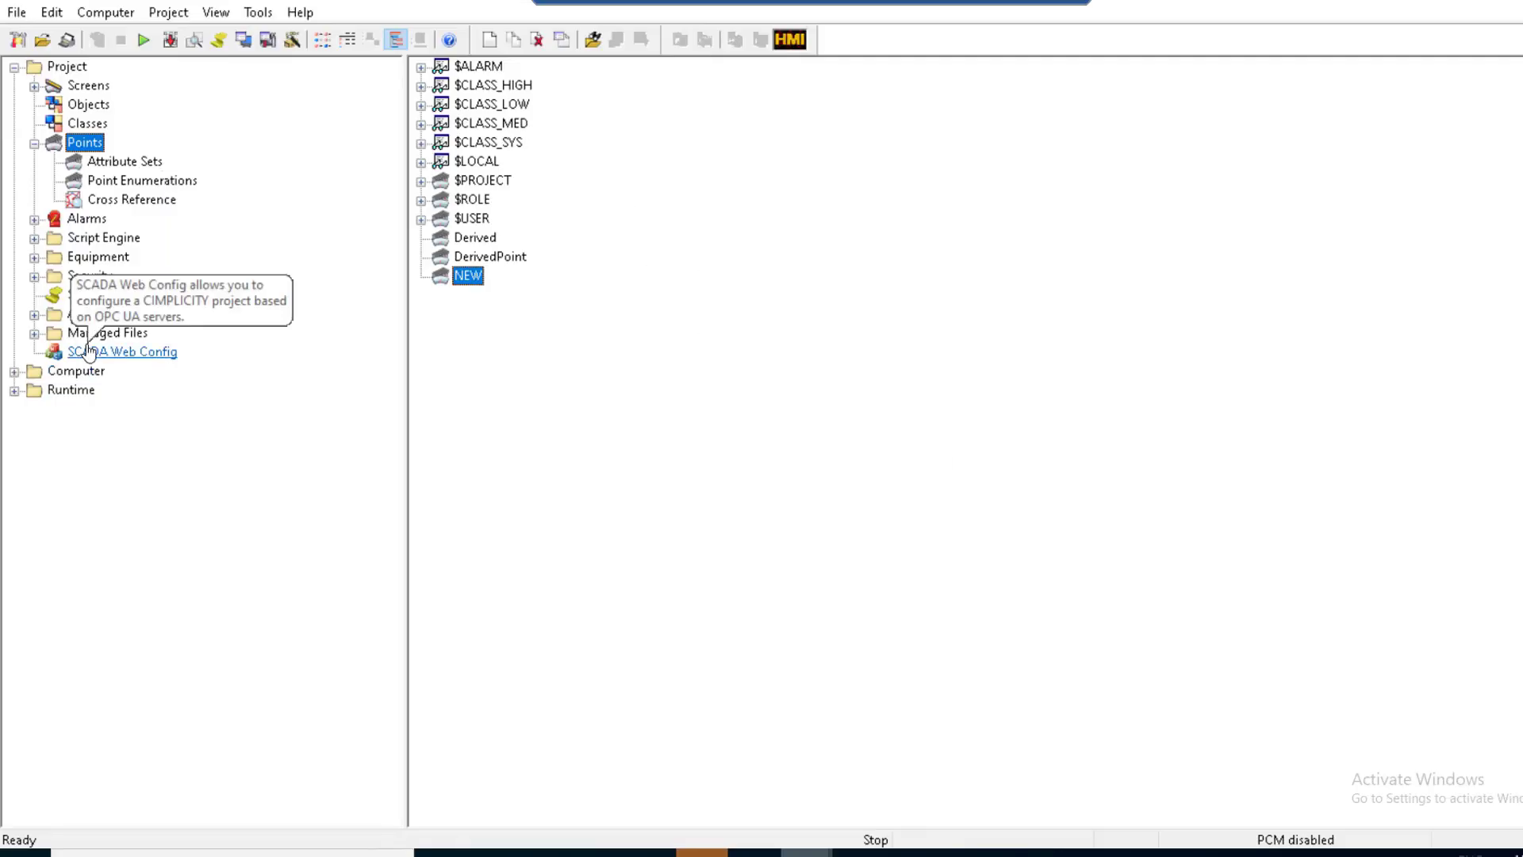
- Launch SCADA Web Config from the Workbench tree and view the login page's connection security
{"action": "left_click", "coordinate": [89, 351]}
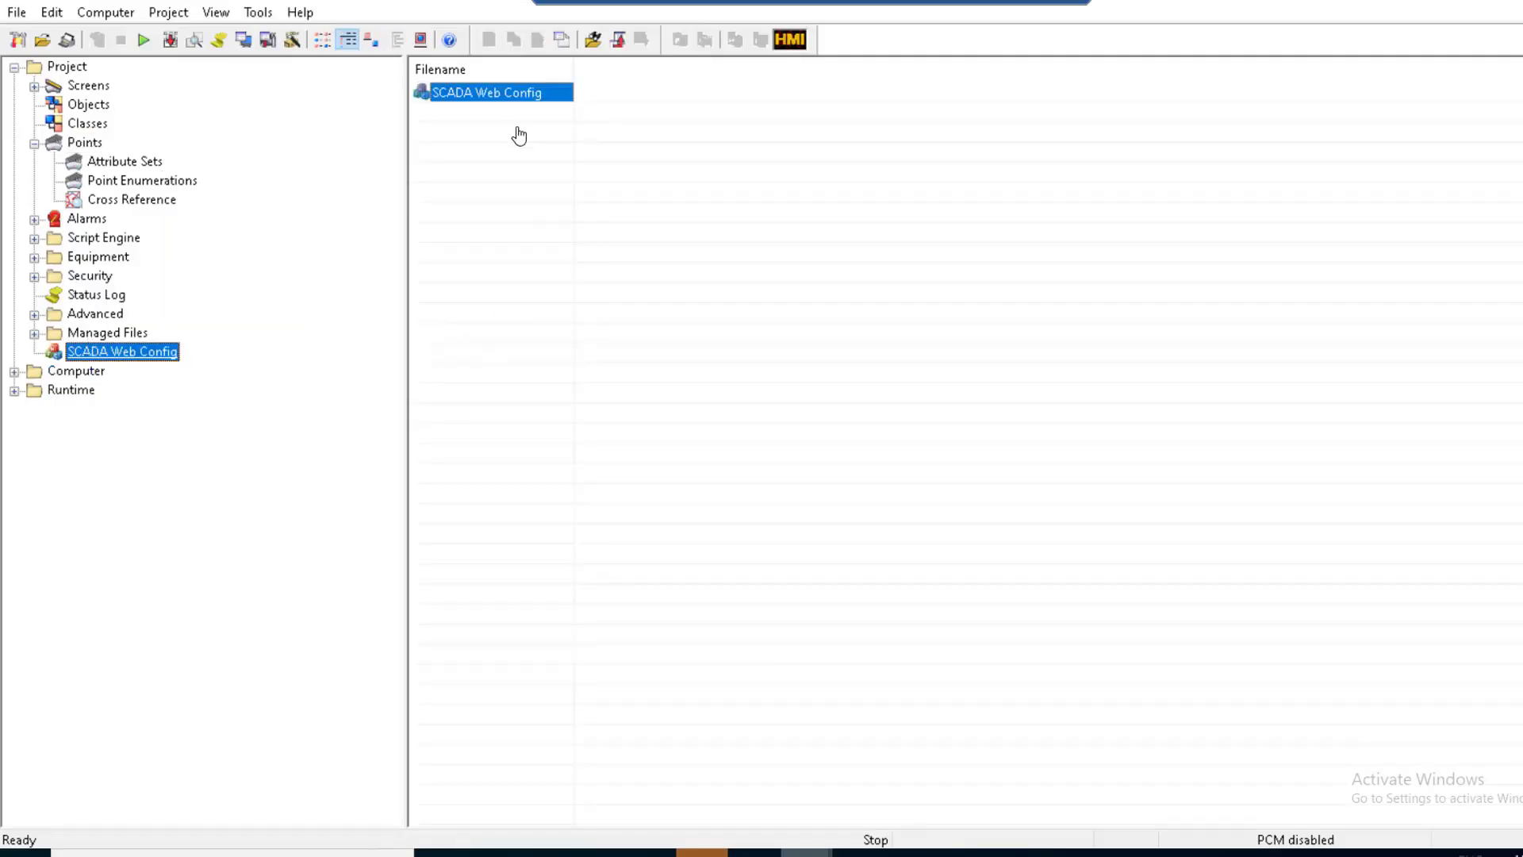
{"action": "double_click", "coordinate": [508, 95]}
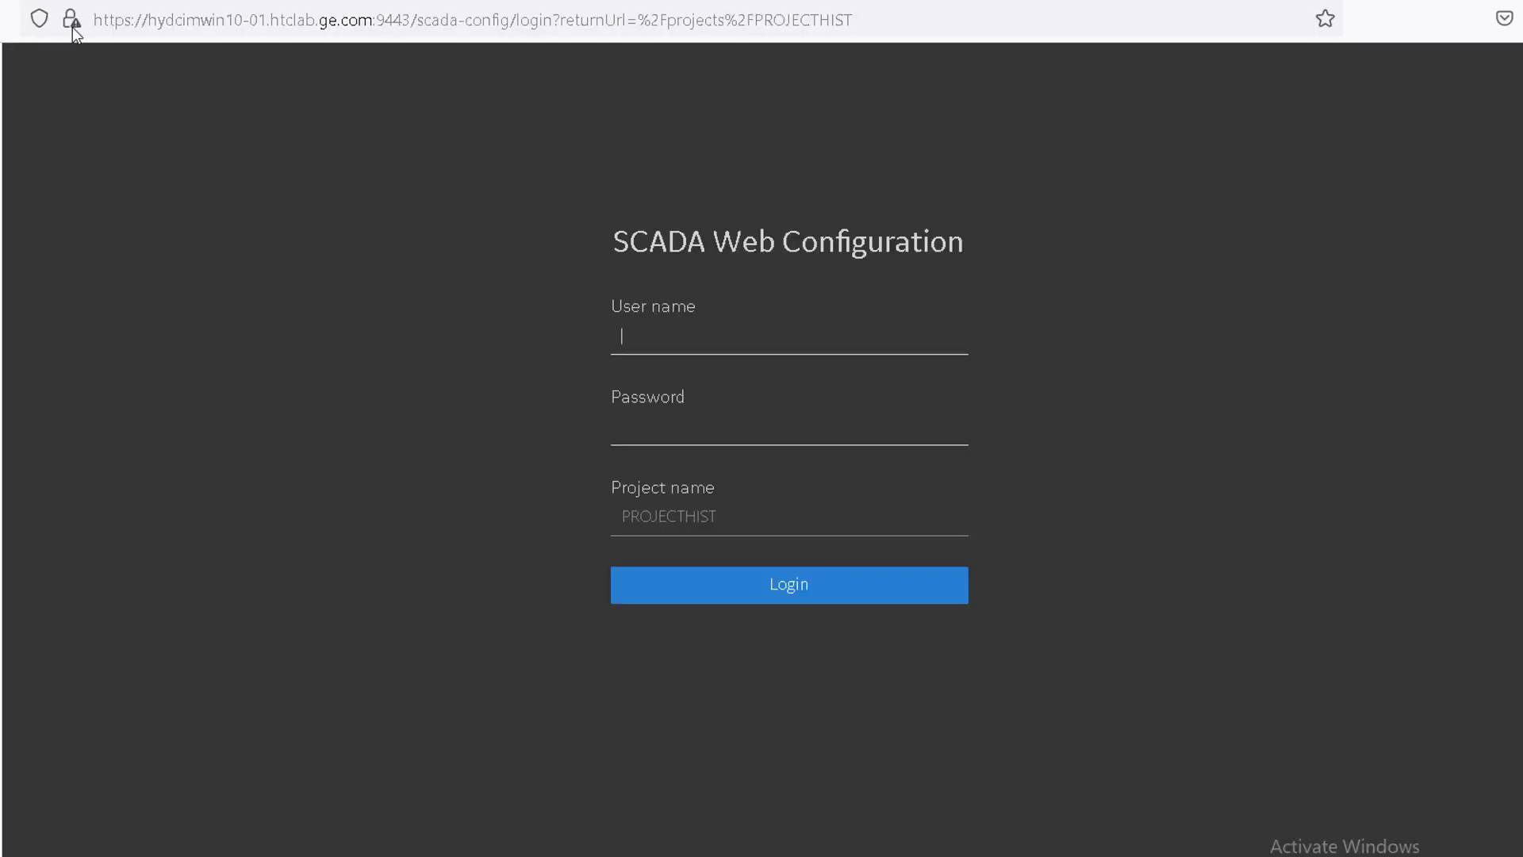
{"action": "left_click", "coordinate": [73, 26]}
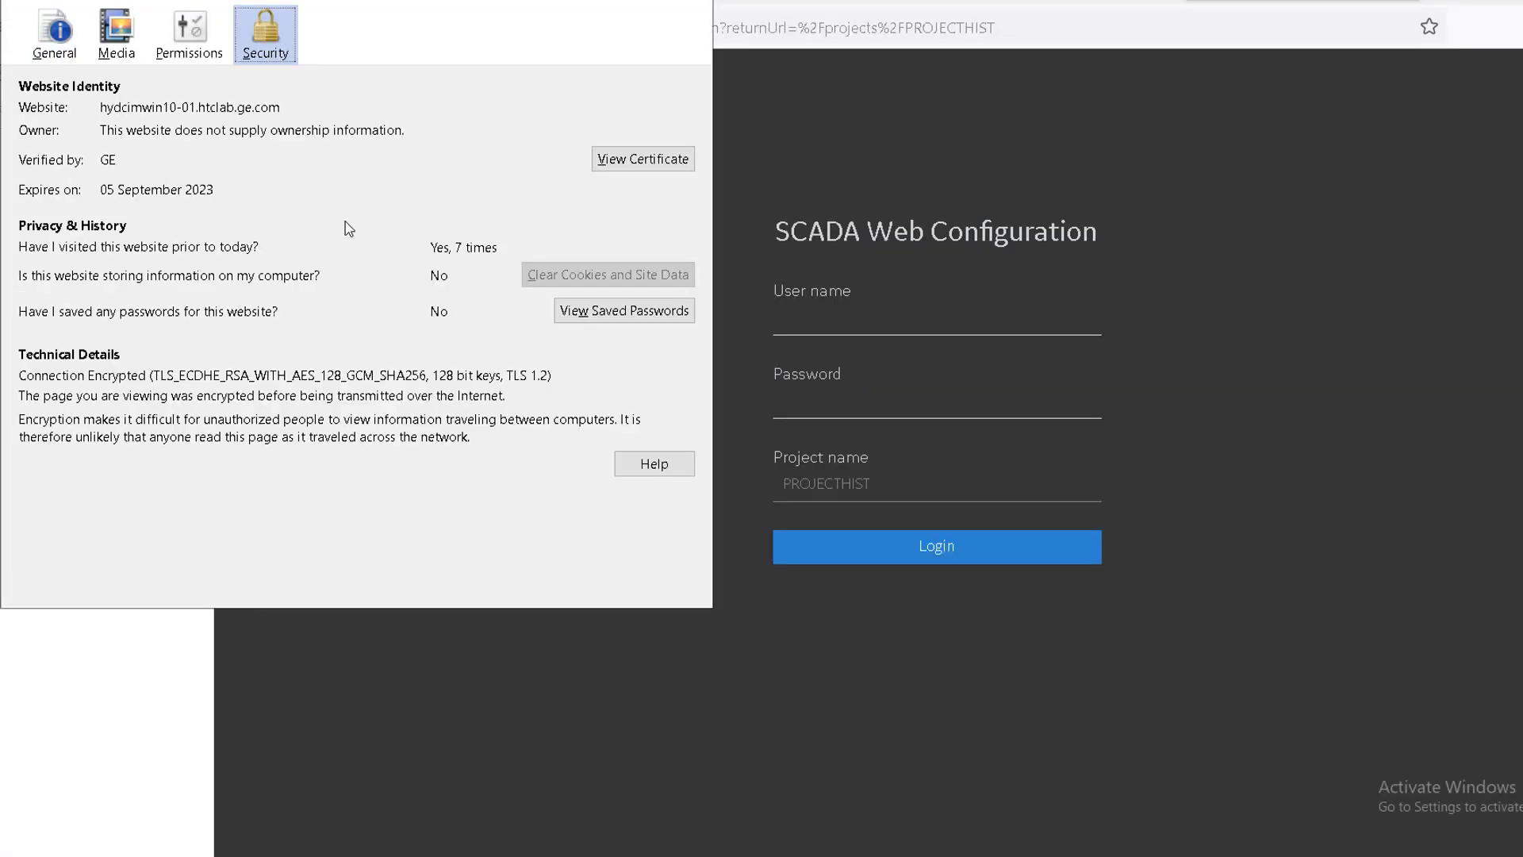
- View the SWERHV certificate and check its validity, 05 Sep 2021 to 05 Sep 2023
{"action": "left_click", "coordinate": [631, 159]}
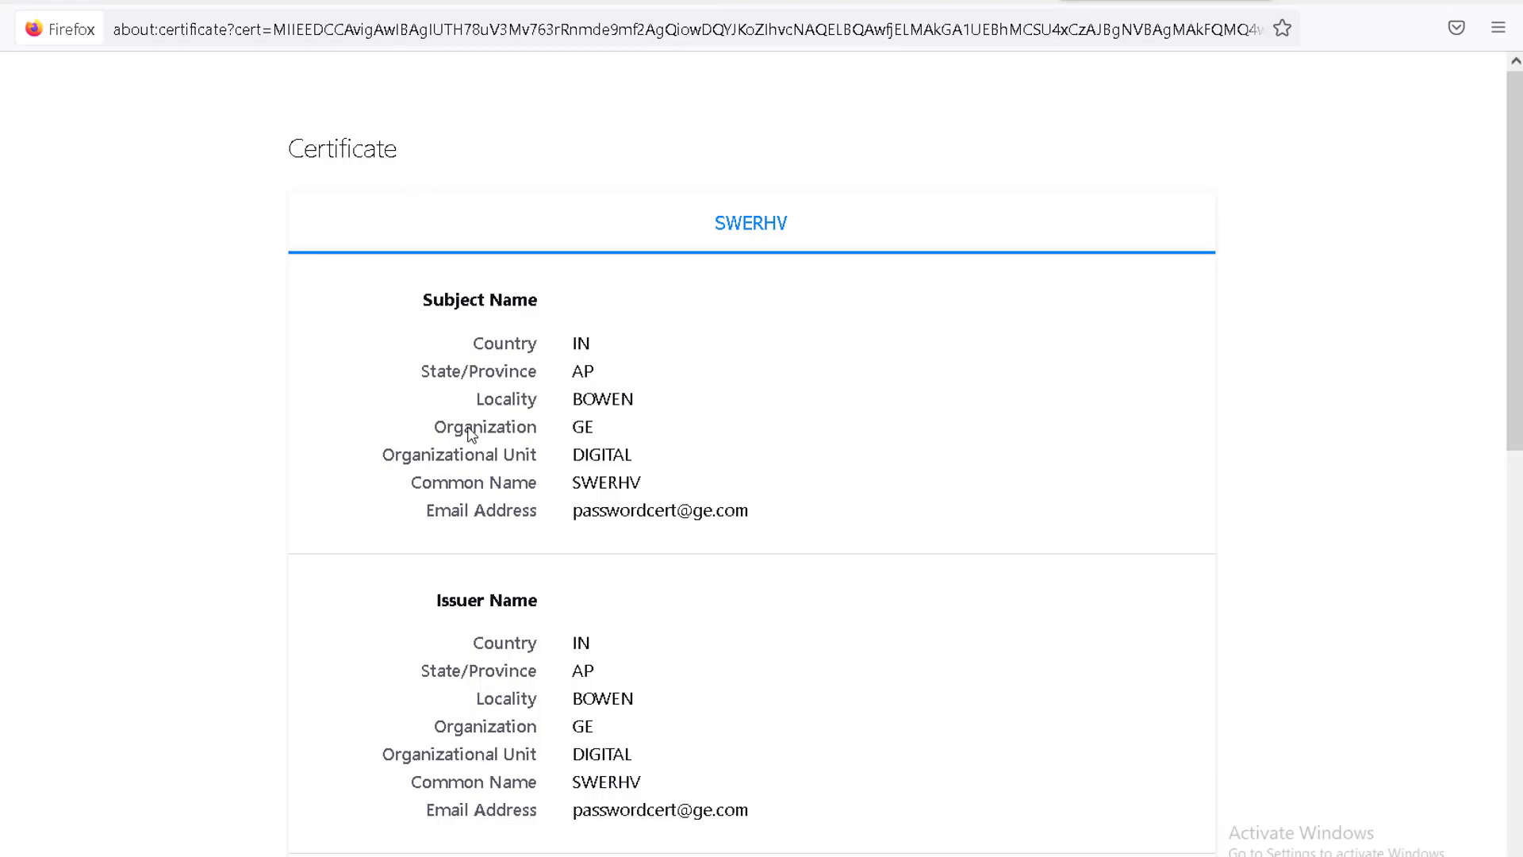
{"action": "scroll", "coordinate": [479, 485], "scroll_direction": "down", "scroll_amount": 2}
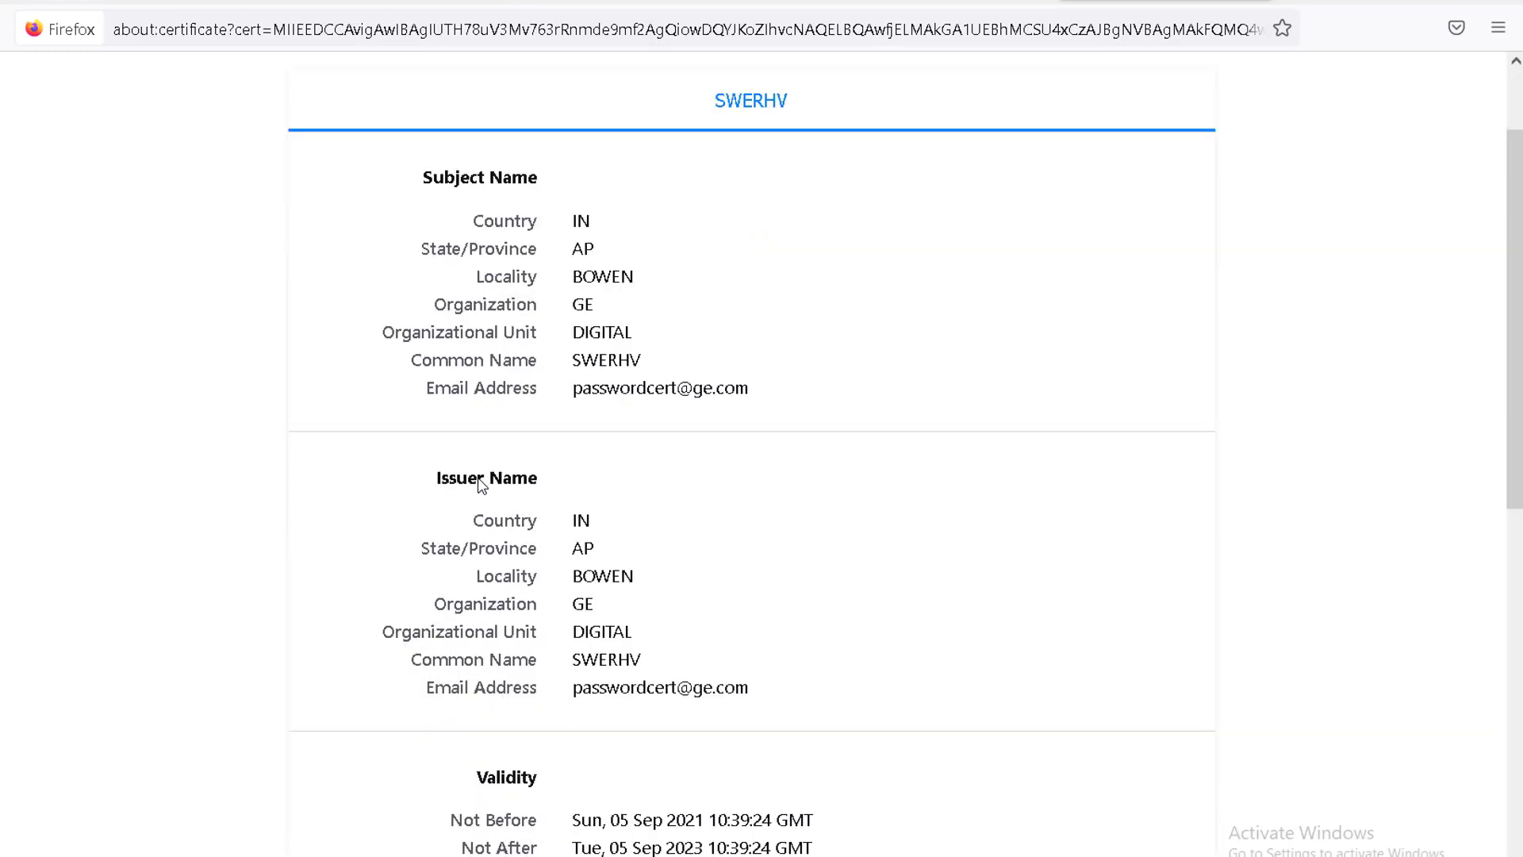
{"action": "scroll", "coordinate": [479, 477], "scroll_direction": "down", "scroll_amount": 4}
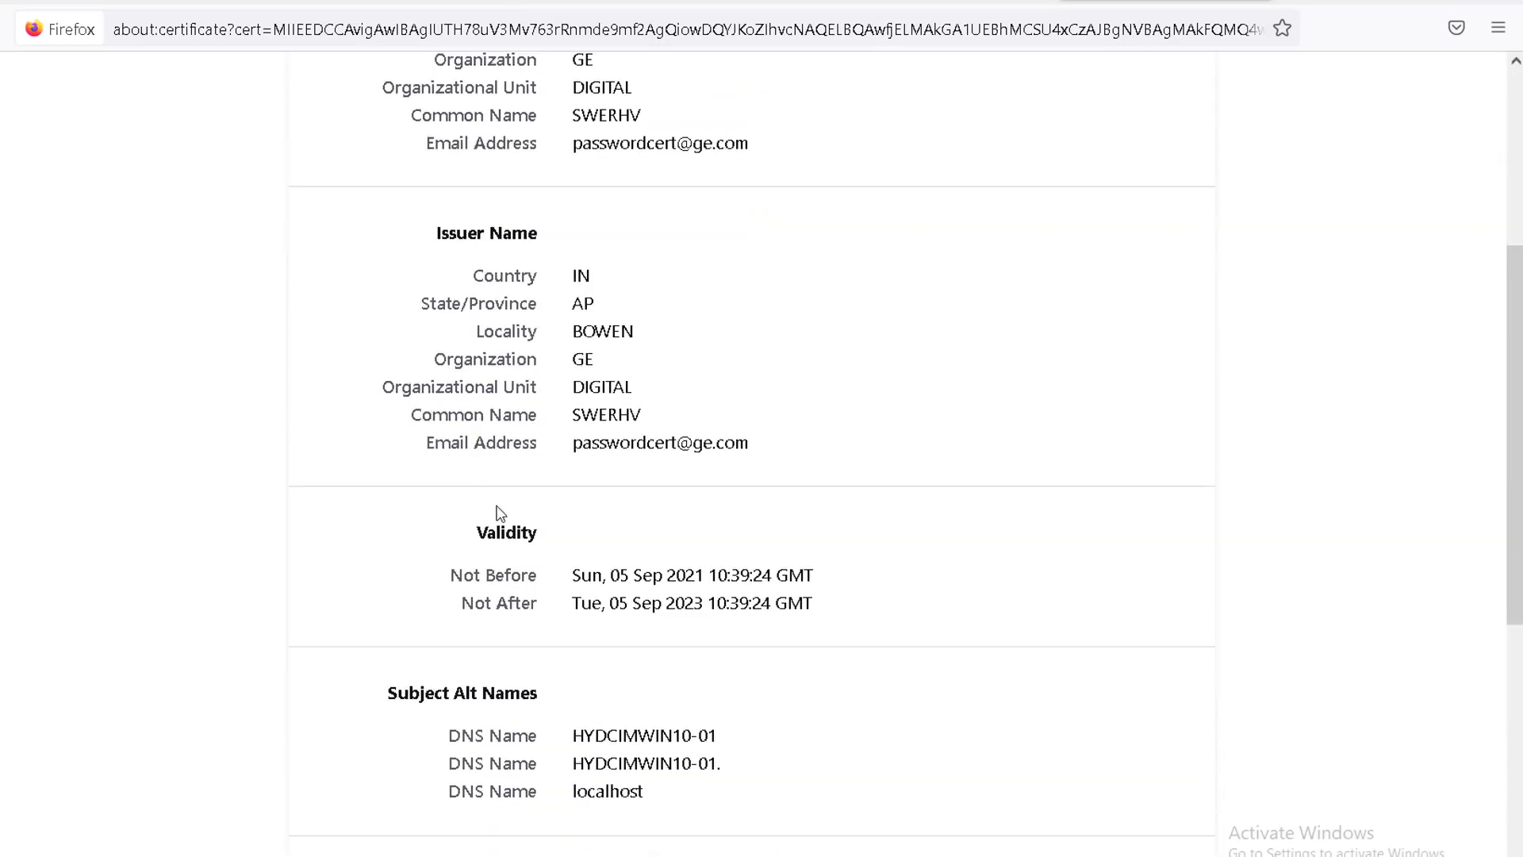